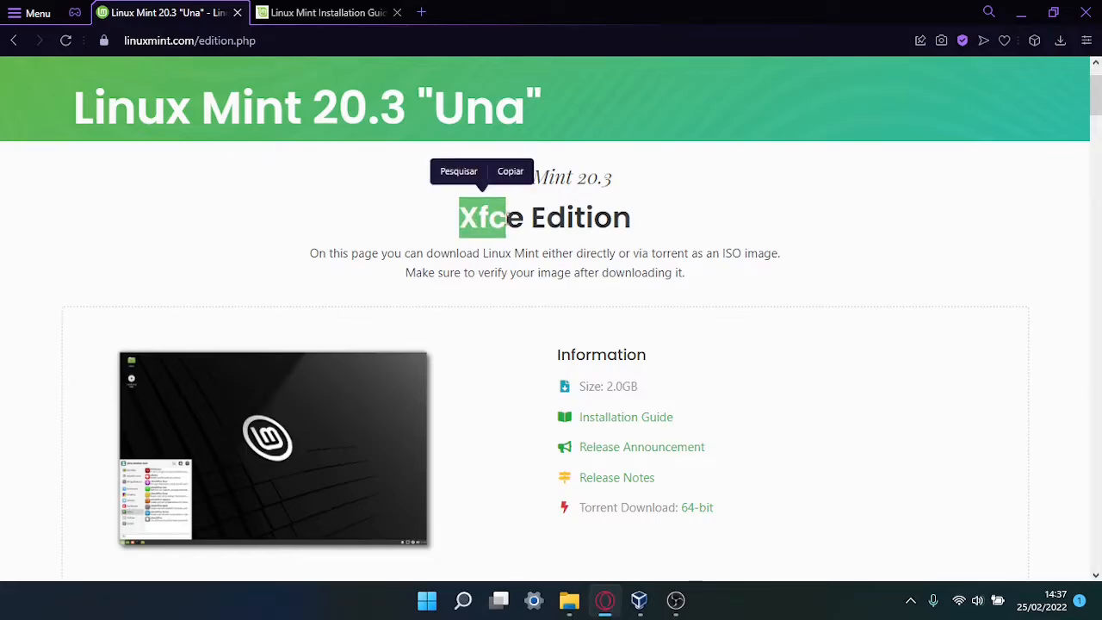
- Review the Cinnamon, MATE and Xfce comparison in the Linux Mint Installation Guide, and return to the Xfce Edition download page
{"action": "left_click", "coordinate": [337, 22]}
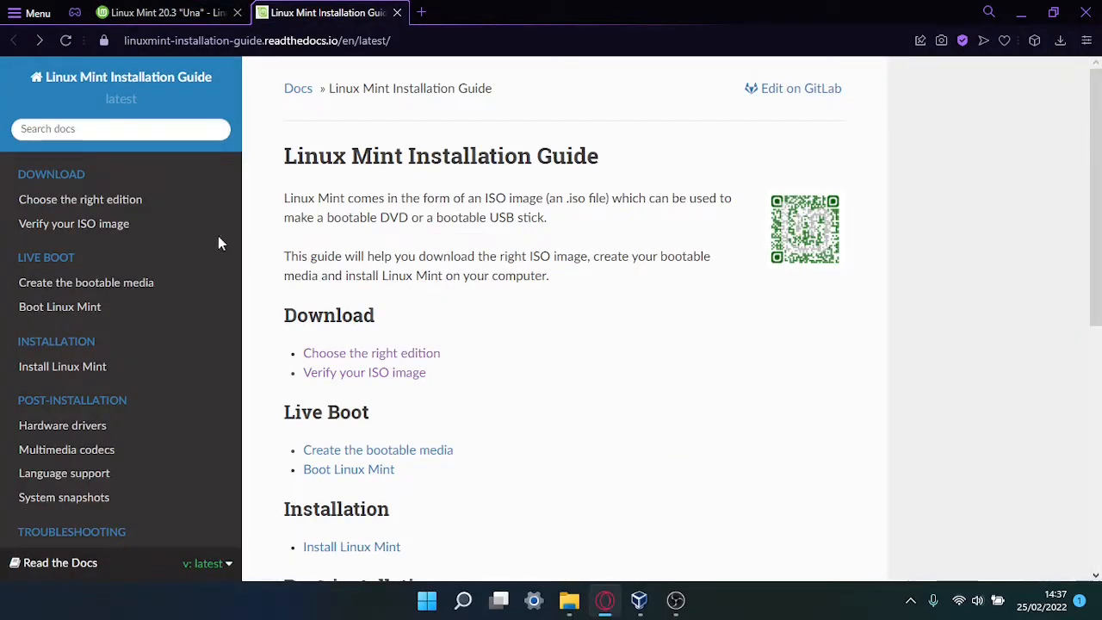
{"action": "left_click", "coordinate": [39, 41]}
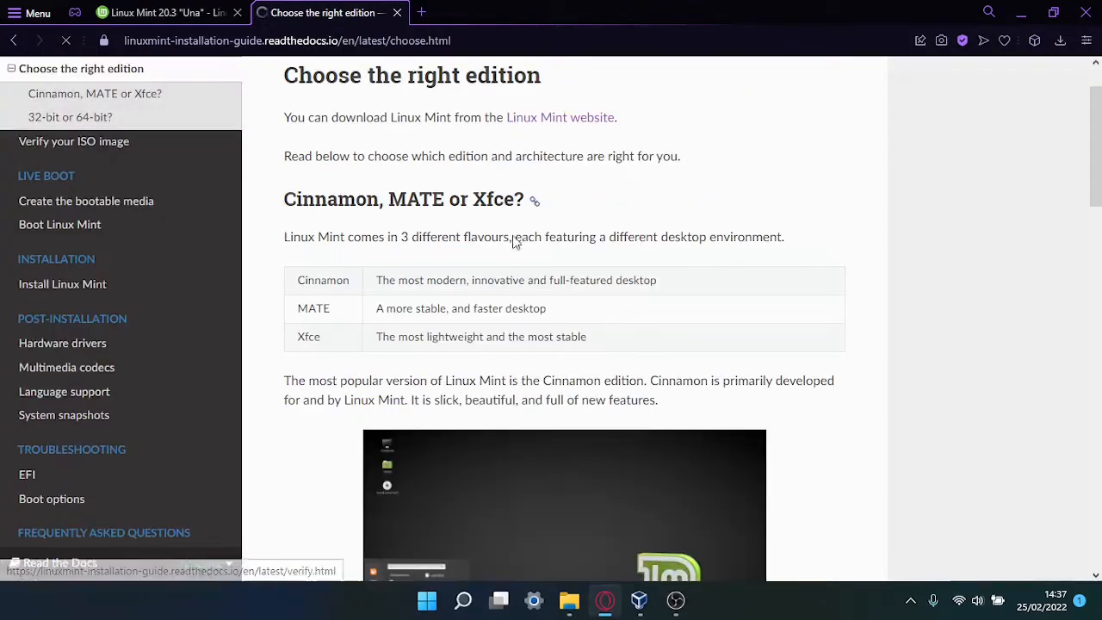
{"action": "left_click_drag", "start_coordinate": [600, 349], "coordinate": [295, 345]}
{"action": "left_click", "coordinate": [302, 348]}
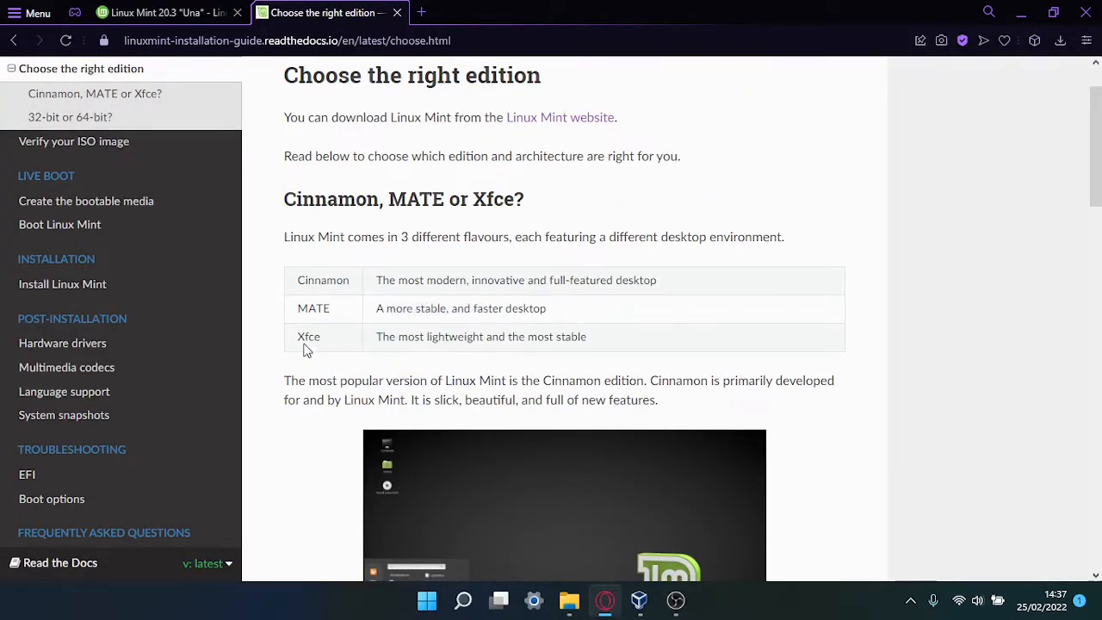
{"action": "left_click", "coordinate": [163, 12]}
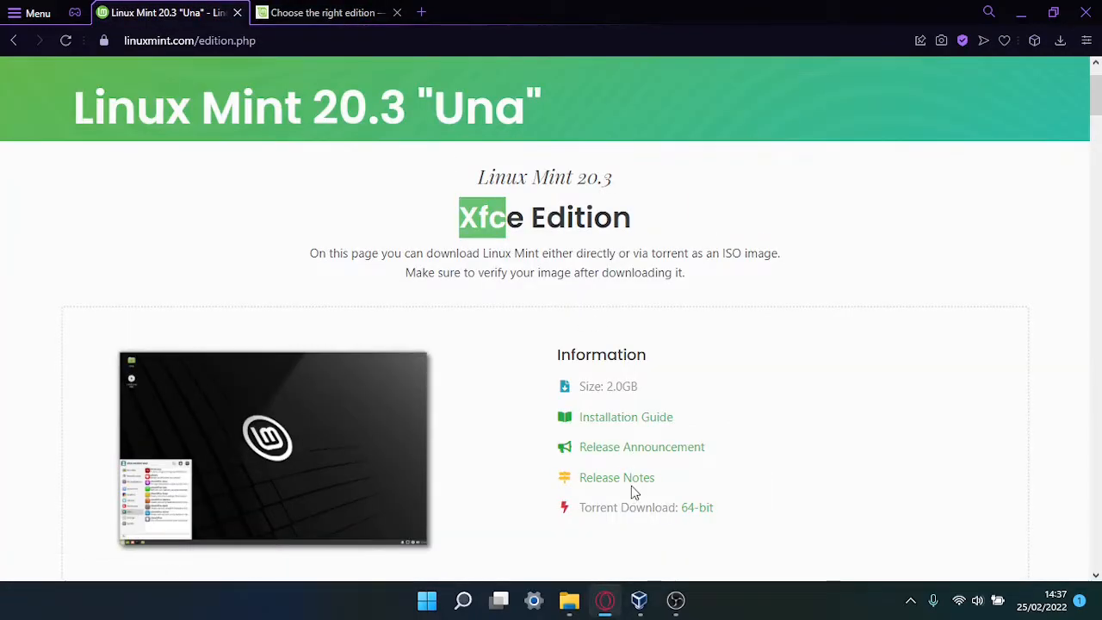
- Switch to VirtualBox and start a new virtual machine named "Linux Mint 20.3 - Xfce"
{"action": "left_click", "coordinate": [647, 601]}
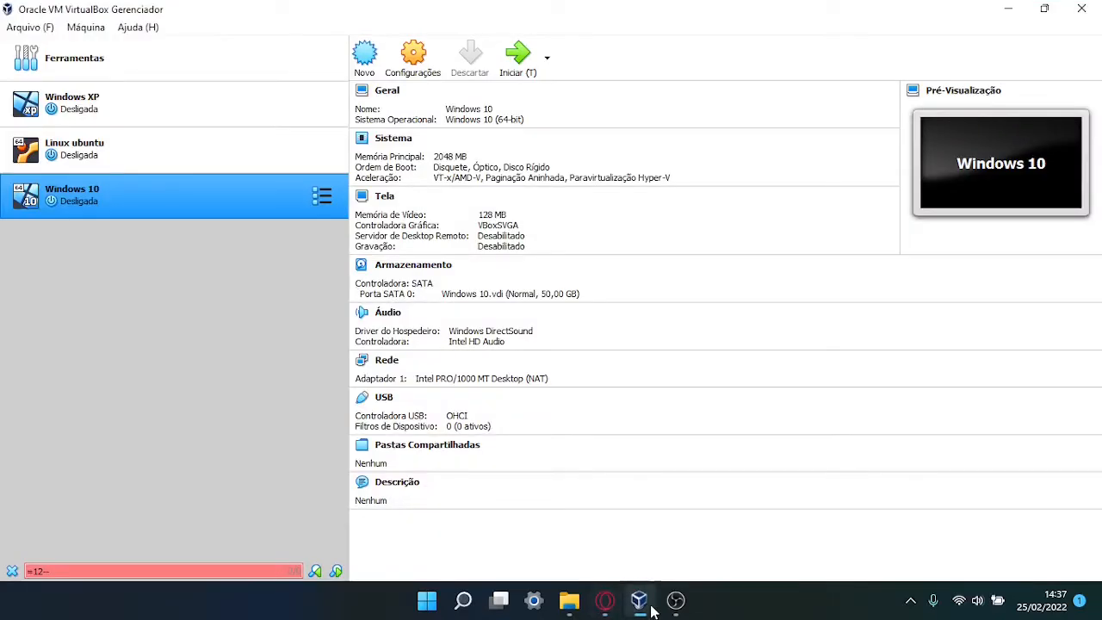
{"action": "left_click", "coordinate": [366, 59]}
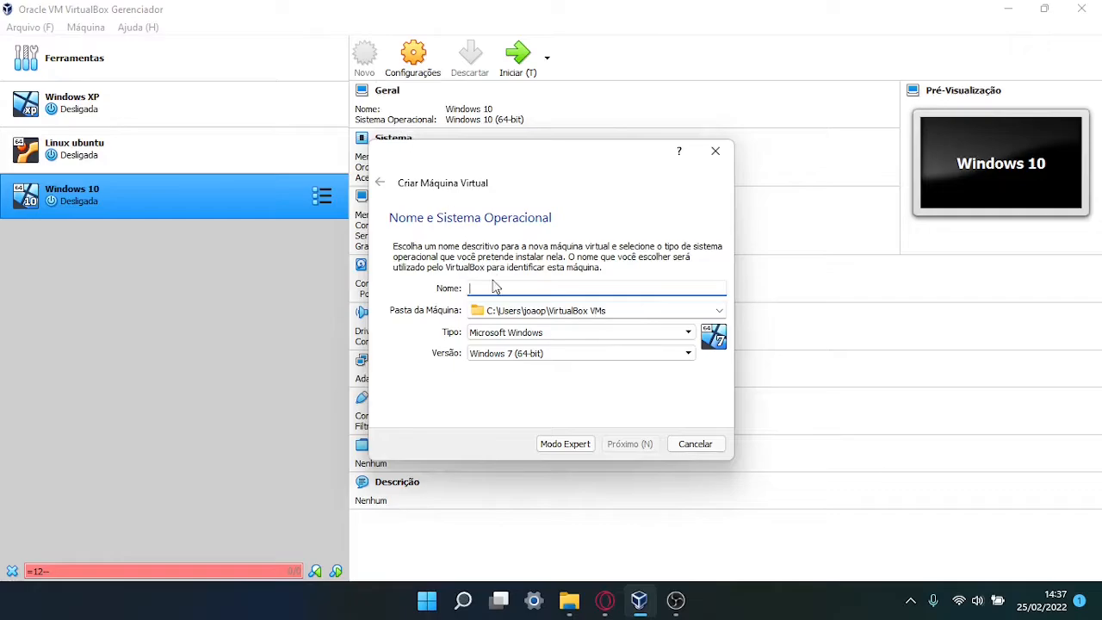
{"action": "type", "text": "Linux"}
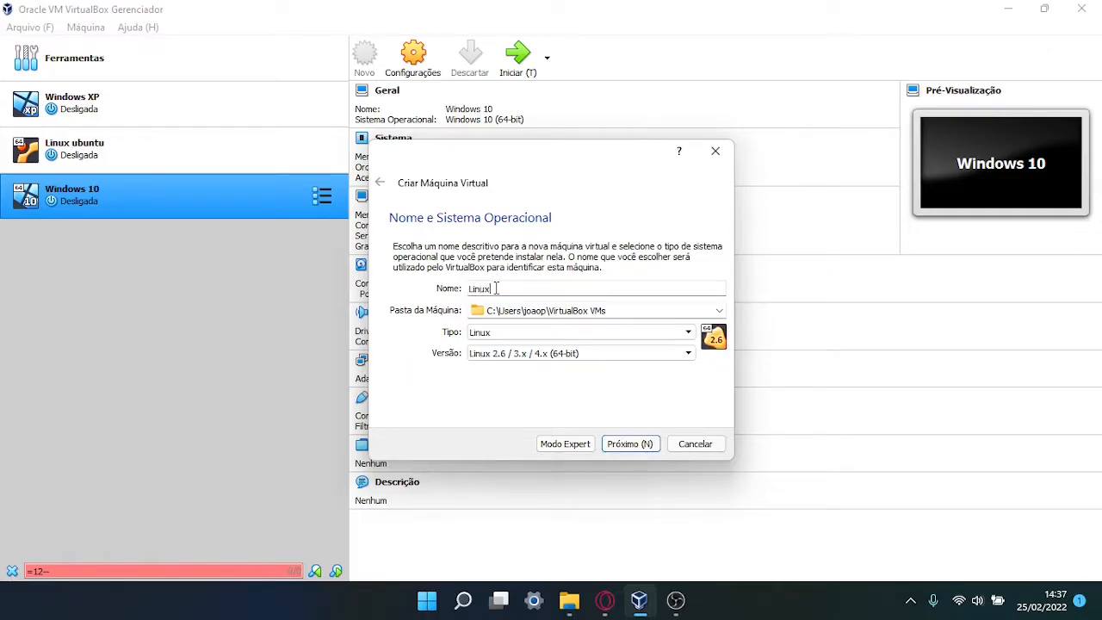
{"action": "type", "text": " Mint 20.3 - Xfce"}
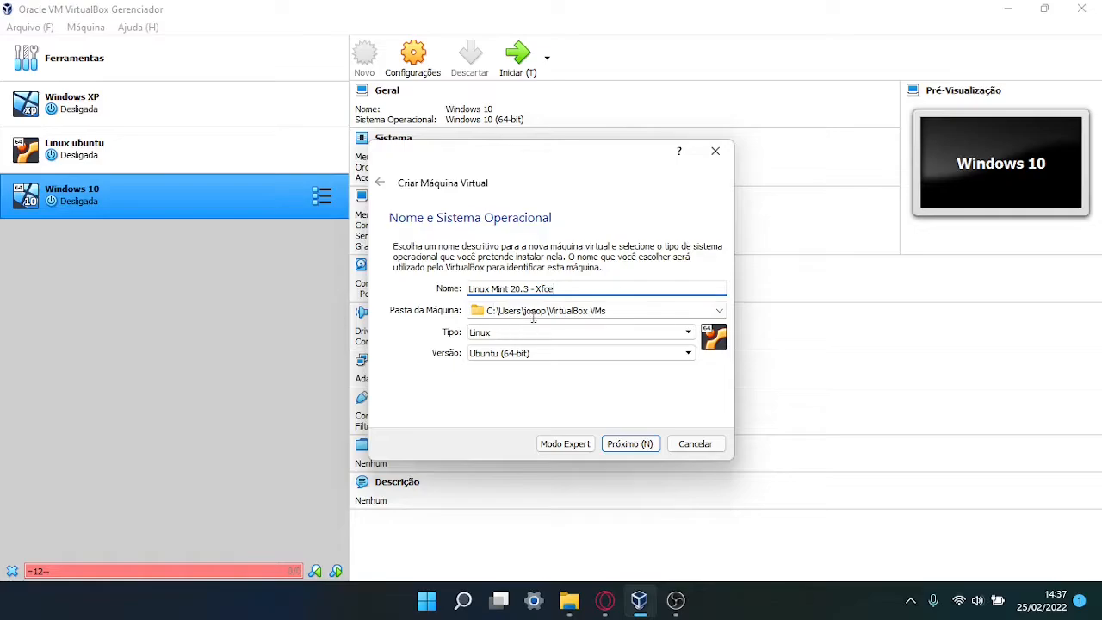
- Set the new machine's type to Linux and its version to Other Linux (64-bit), and continue to the memory settings
{"action": "left_click", "coordinate": [538, 339]}
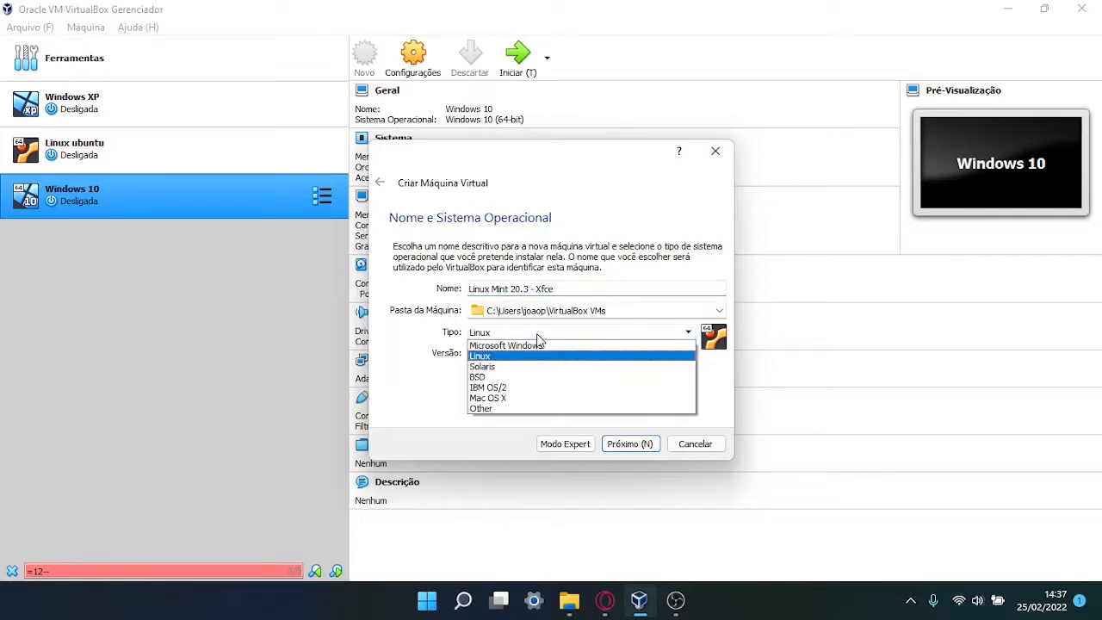
{"action": "left_click", "coordinate": [531, 365]}
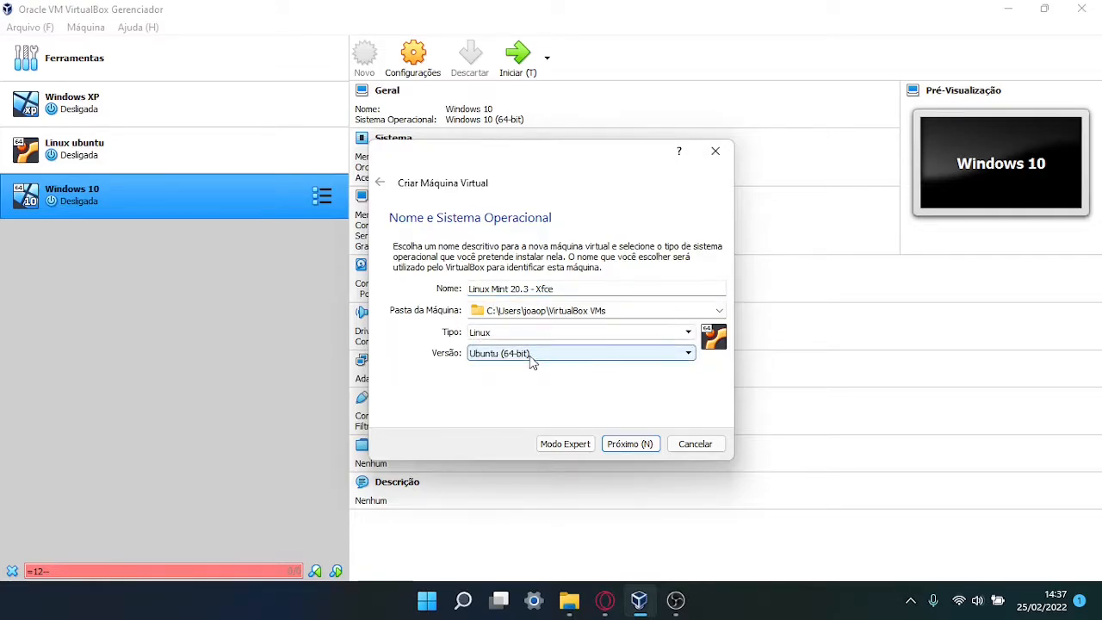
{"action": "left_click", "coordinate": [522, 362]}
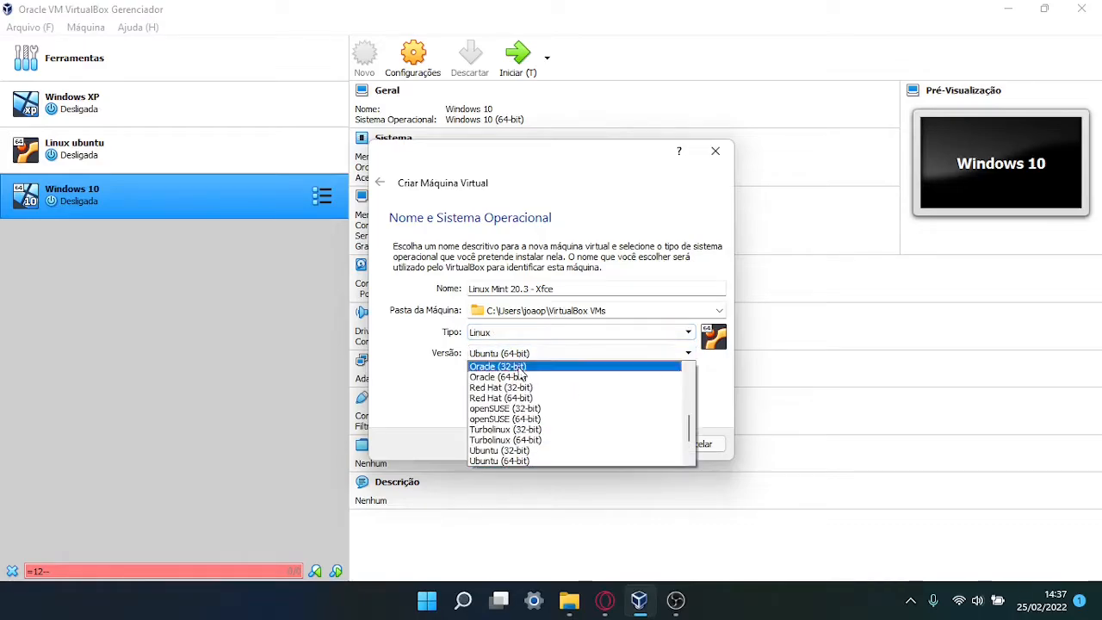
{"action": "scroll", "coordinate": [522, 370], "scroll_direction": "up", "scroll_amount": 5}
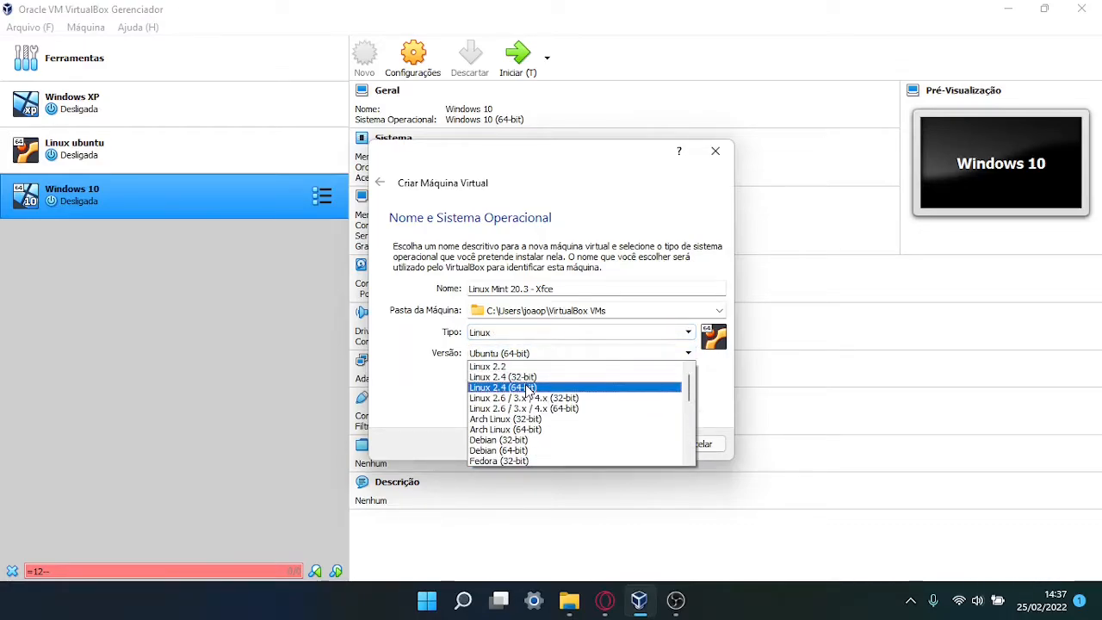
{"action": "scroll", "coordinate": [527, 392], "scroll_direction": "down", "scroll_amount": 6}
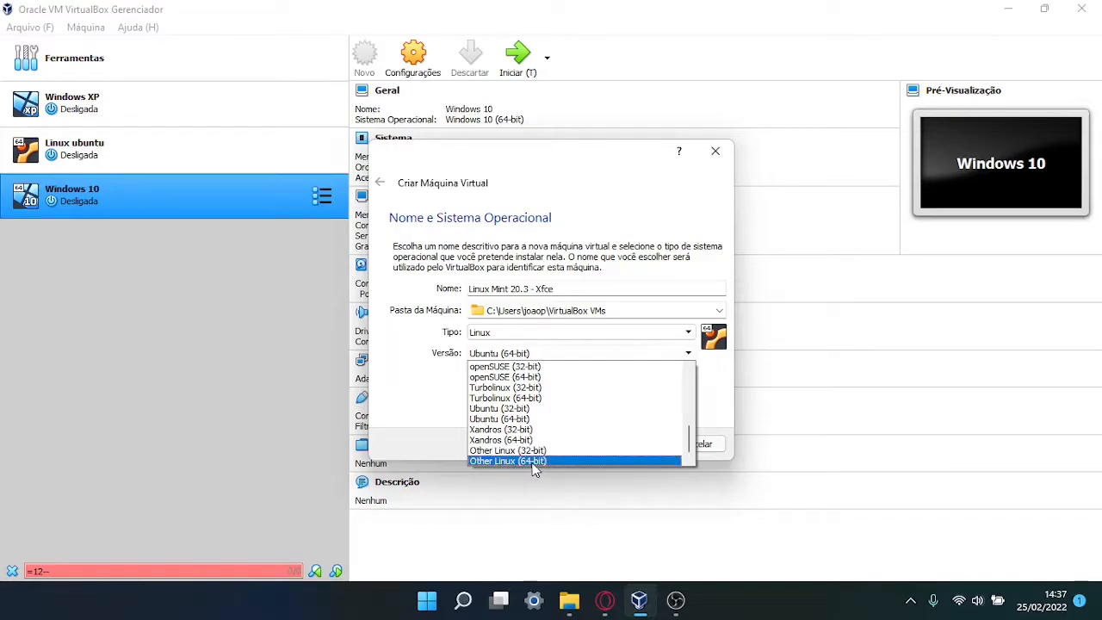
{"action": "left_click", "coordinate": [536, 465]}
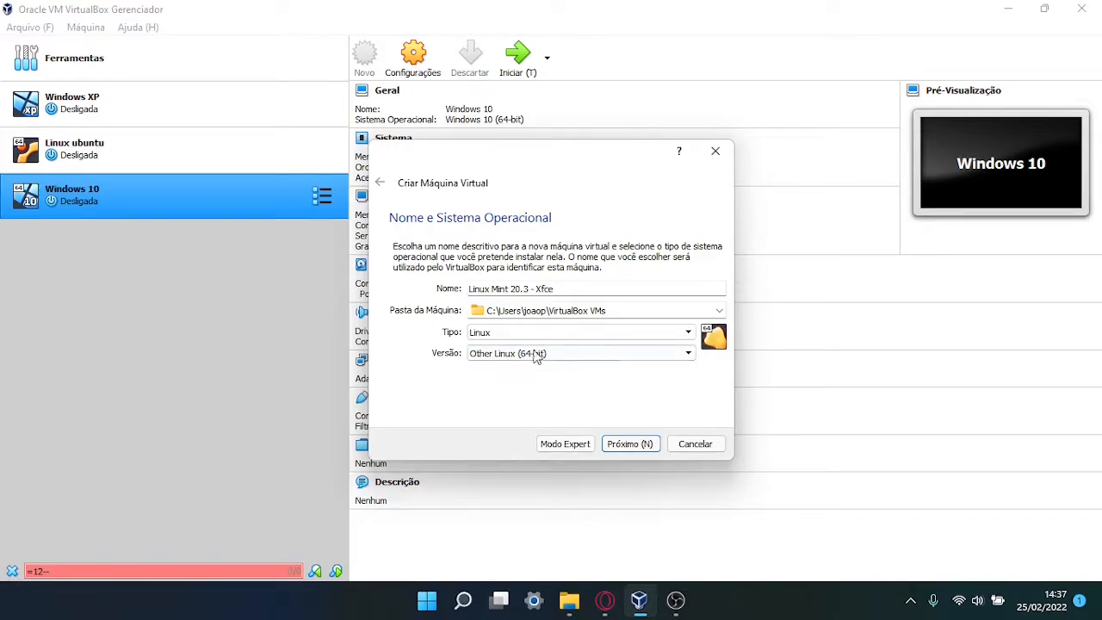
{"action": "left_click", "coordinate": [622, 448]}
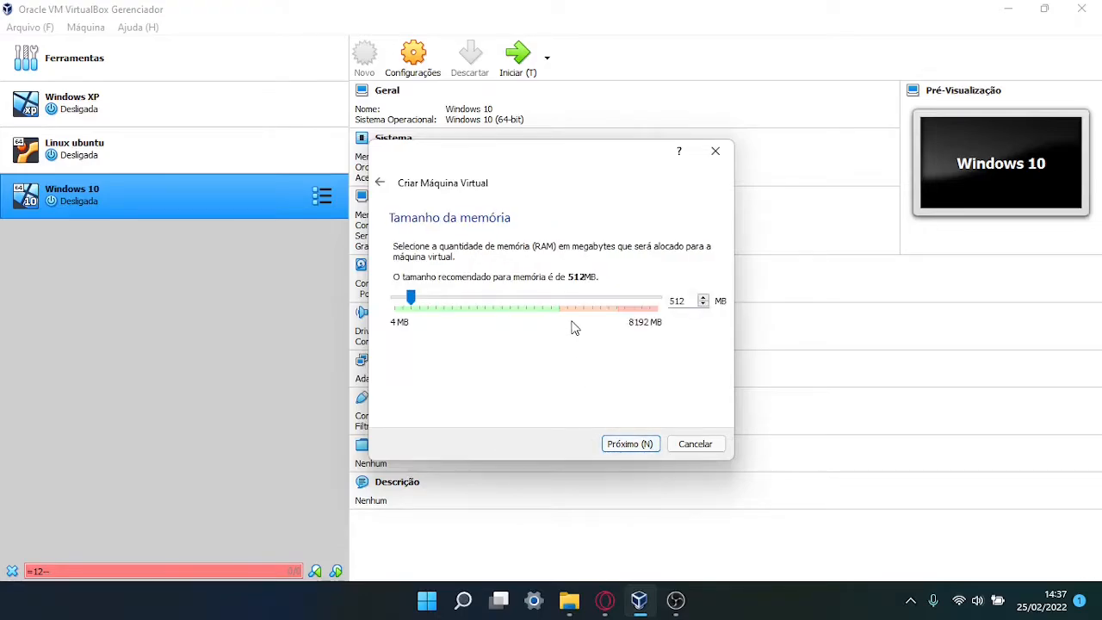
- Allocate 1024 MB of memory to the machine and choose to create a new virtual hard disk
{"action": "left_click_drag", "start_coordinate": [411, 299], "coordinate": [433, 313]}
{"action": "left_click", "coordinate": [632, 445]}
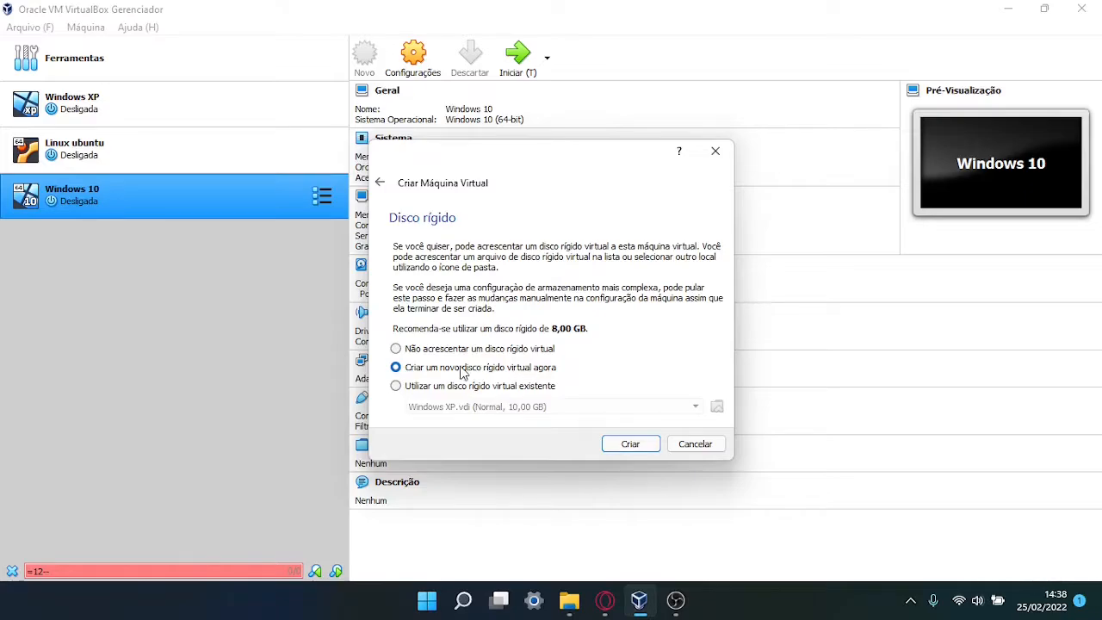
{"action": "left_click", "coordinate": [629, 445]}
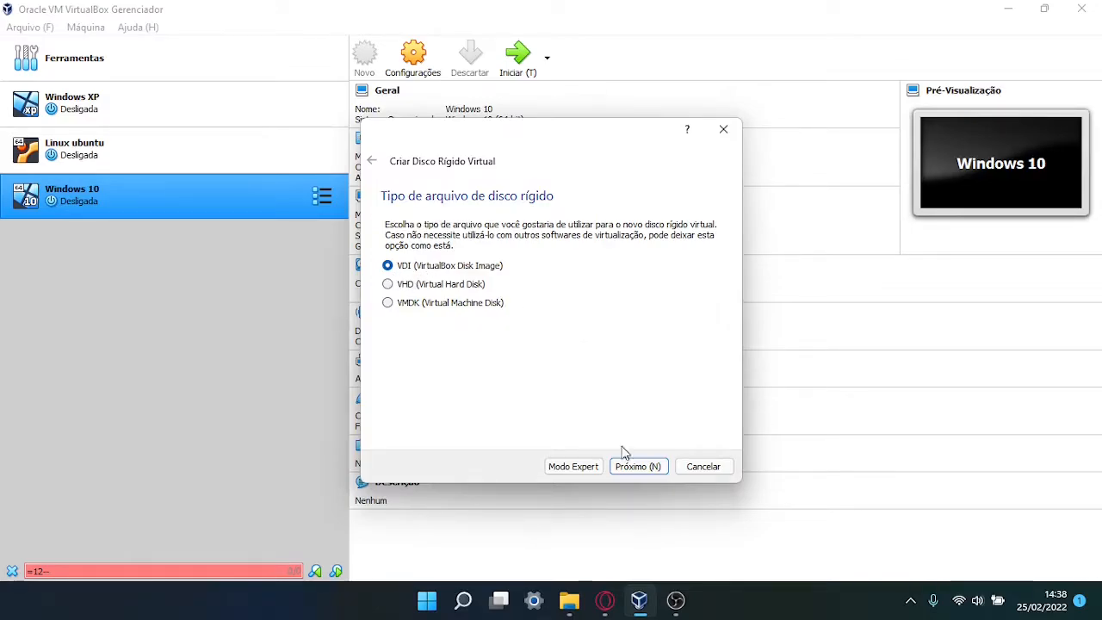
- Accept VDI as the hard disk file type and dynamically allocated storage for the virtual disk
{"action": "left_click", "coordinate": [638, 469]}
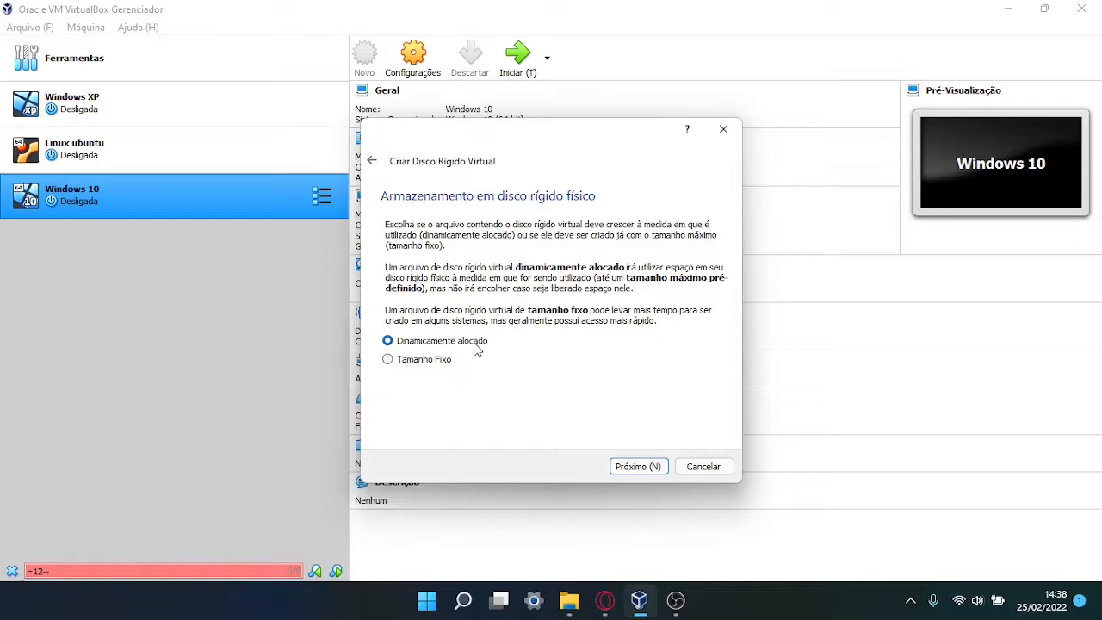
{"action": "left_click", "coordinate": [439, 362]}
{"action": "left_click", "coordinate": [436, 342]}
{"action": "left_click", "coordinate": [635, 469]}
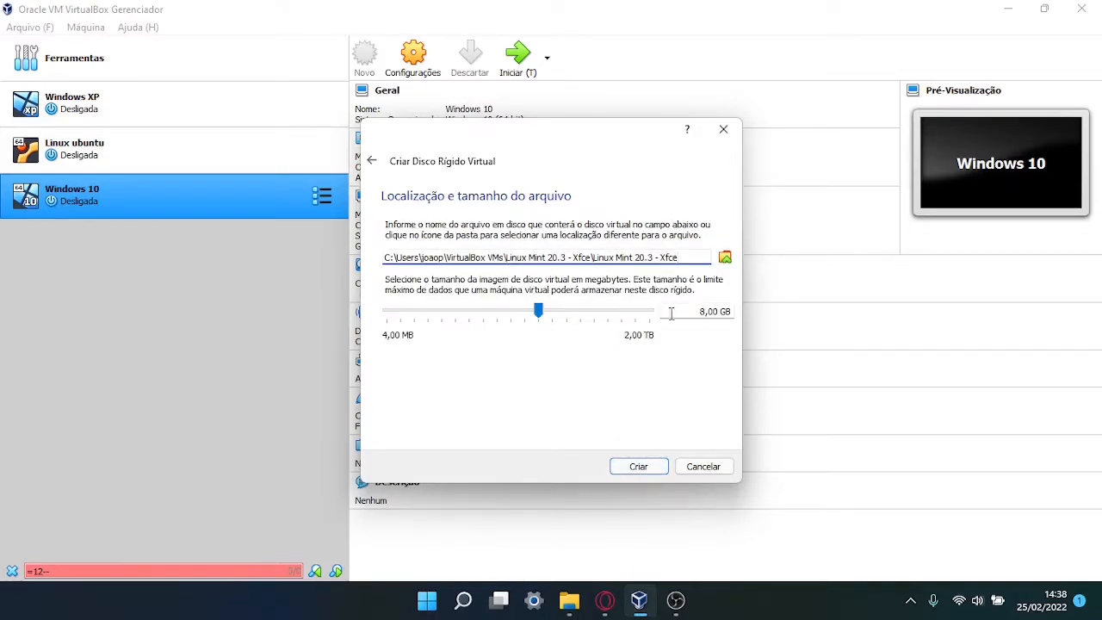
- Set the virtual disk size to 15 GB and create the disk and machine
{"action": "left_click", "coordinate": [699, 311]}
{"action": "key", "text": "Delete"}
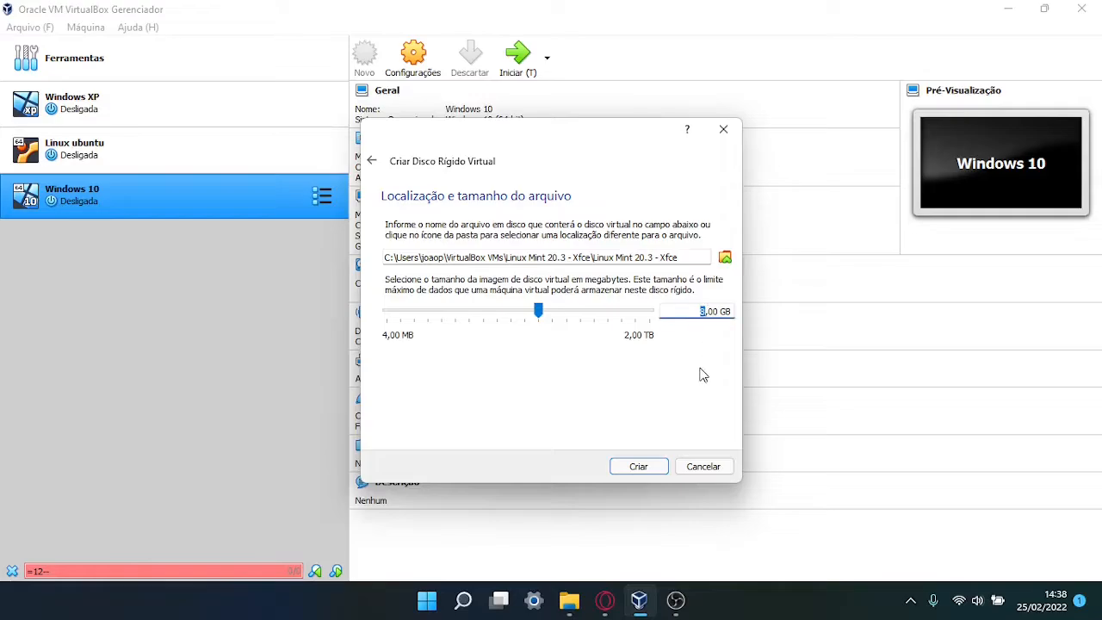
{"action": "type", "text": "10"}
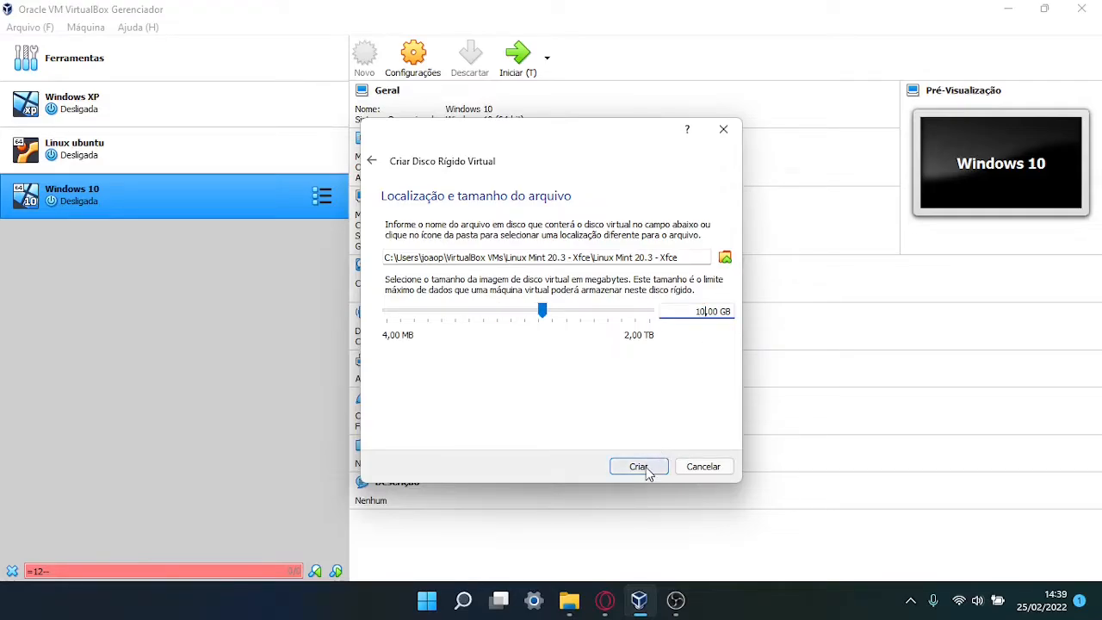
{"action": "key", "text": "BackSpace"}
{"action": "type", "text": "5"}
{"action": "left_click", "coordinate": [644, 466]}
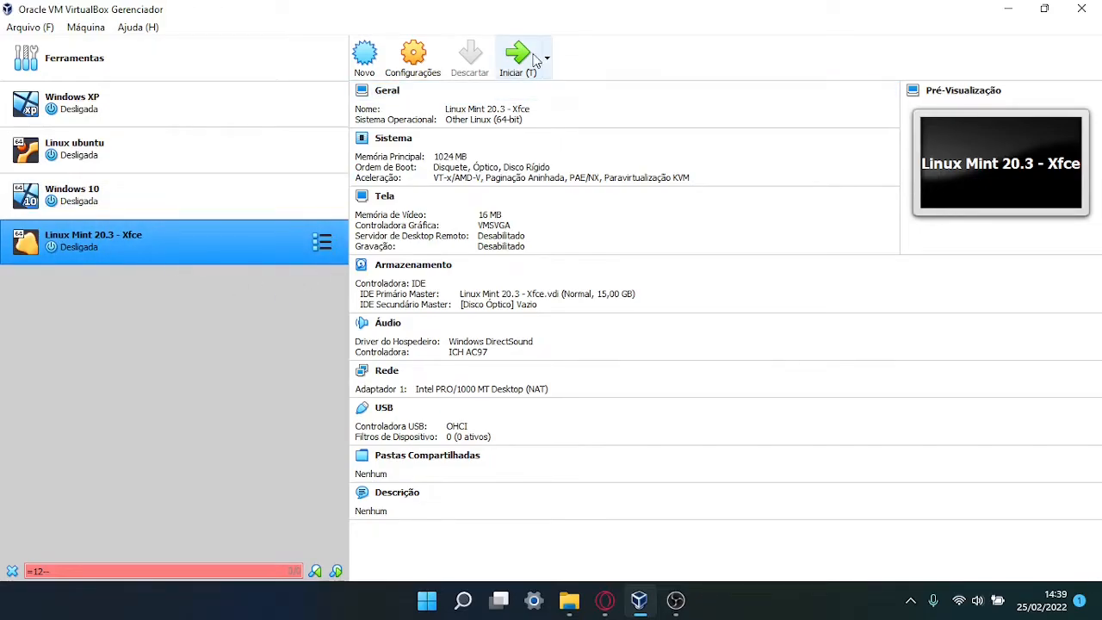
- Attach the linuxmint-20.3-xfce-64bit image from Downloads to the machine's empty optical drive and save the settings
{"action": "left_click", "coordinate": [429, 71]}
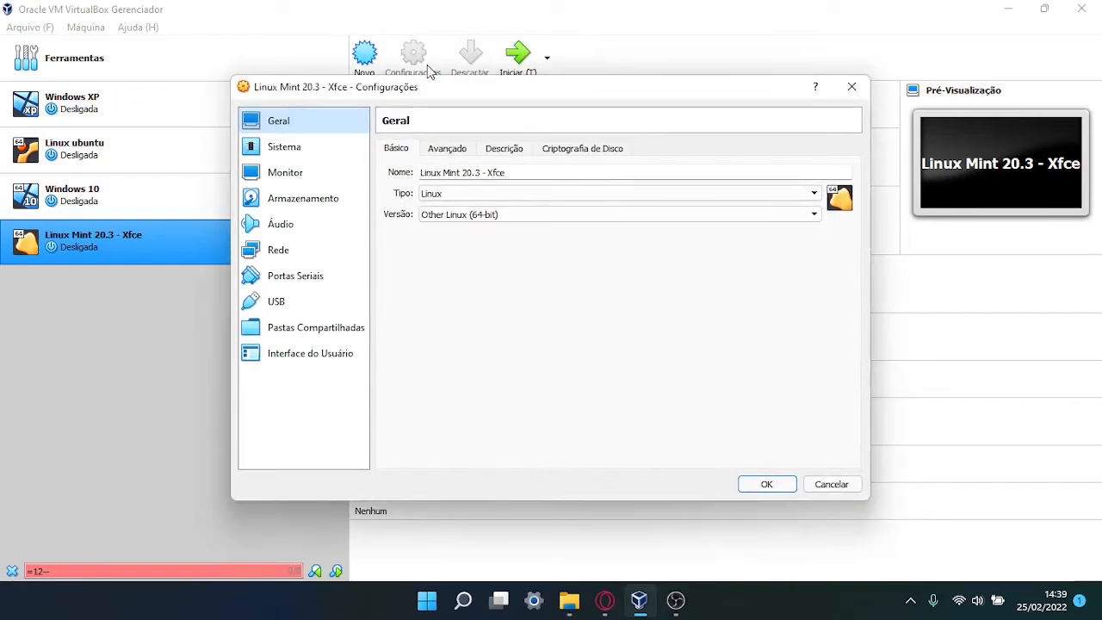
{"action": "left_click", "coordinate": [306, 206]}
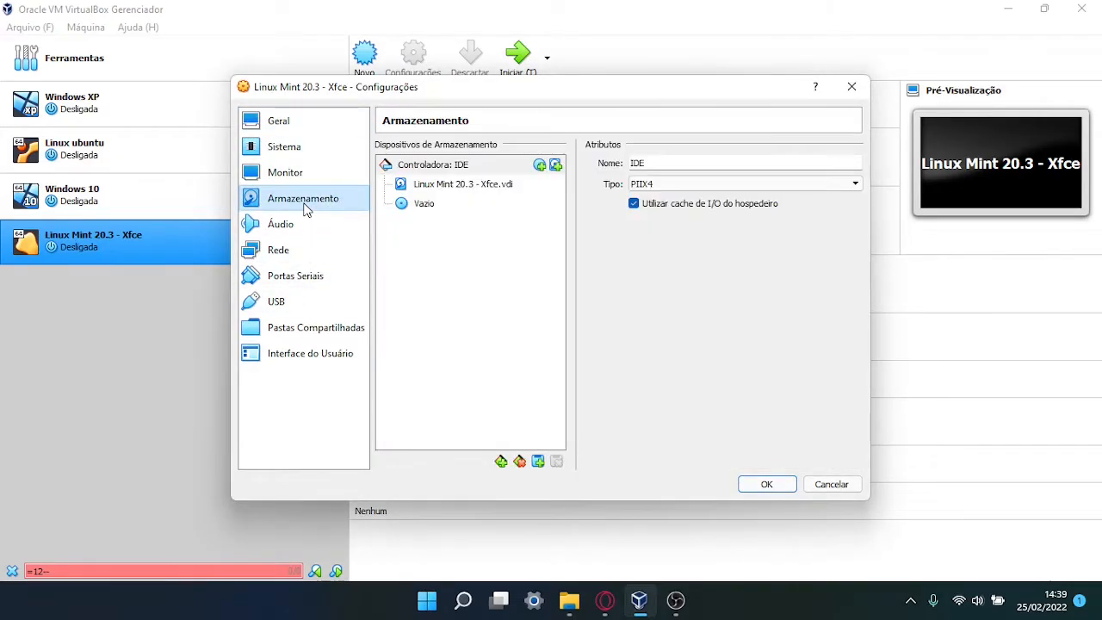
{"action": "left_click", "coordinate": [433, 210]}
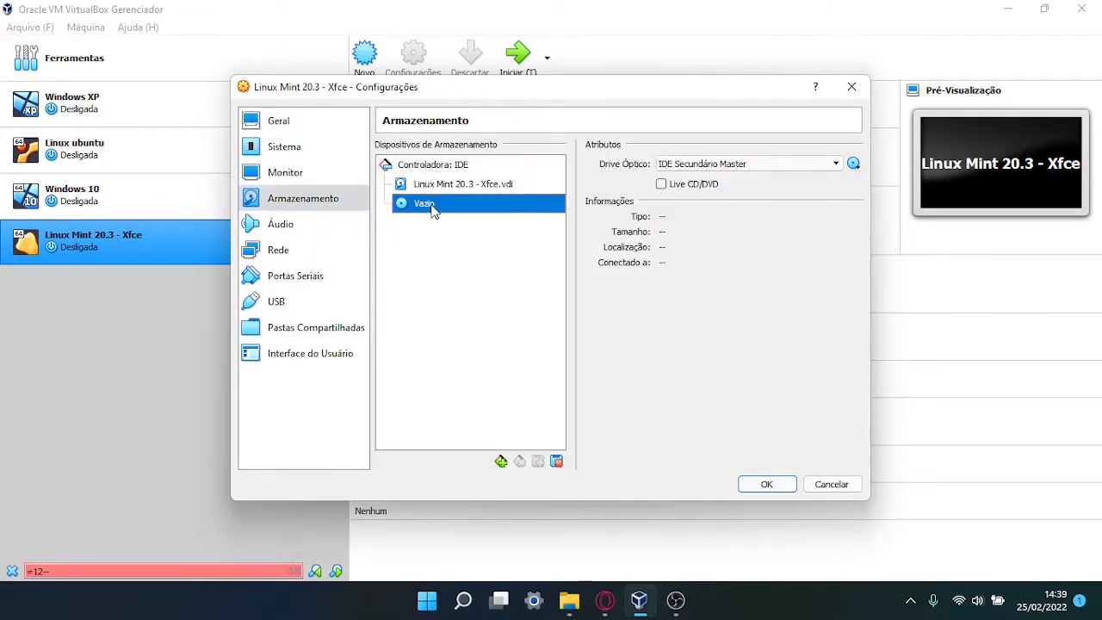
{"action": "left_click", "coordinate": [854, 165]}
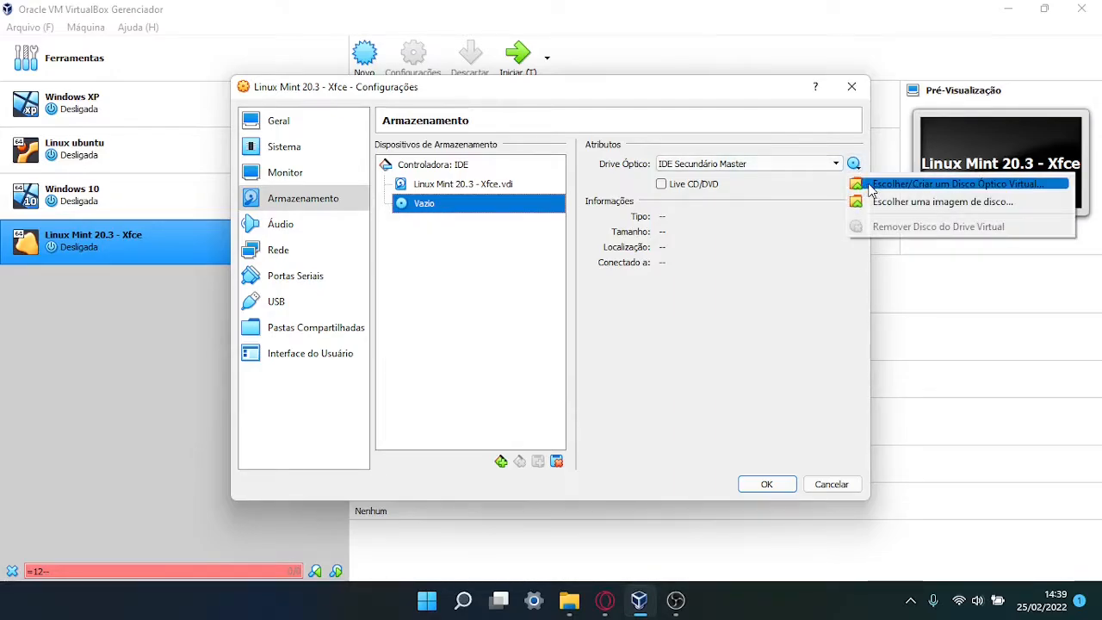
{"action": "left_click", "coordinate": [879, 204]}
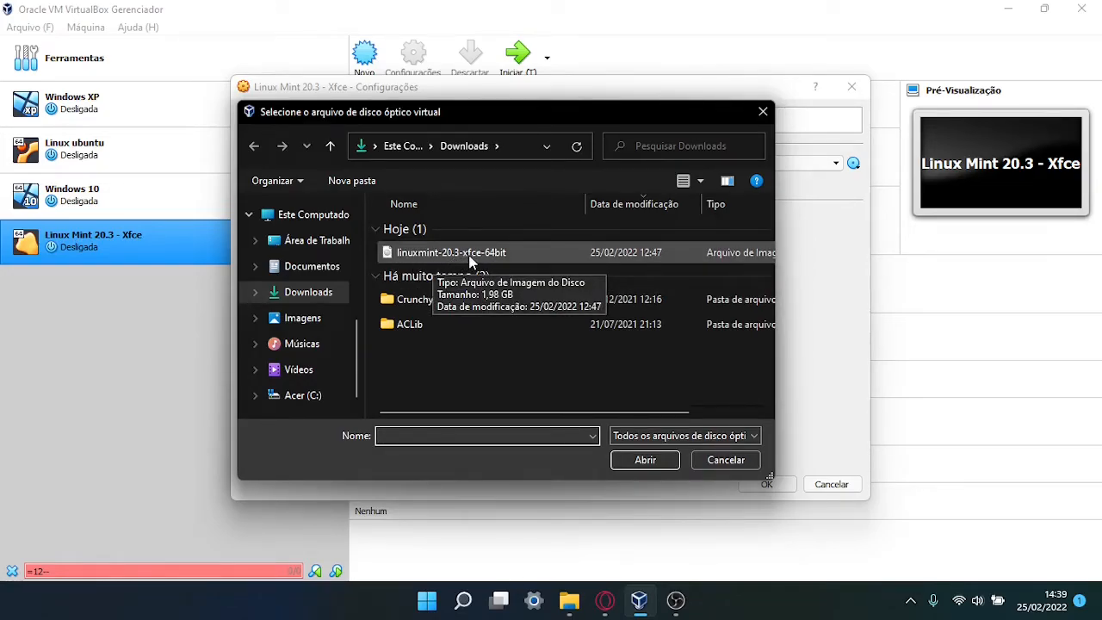
{"action": "double_click", "coordinate": [511, 252]}
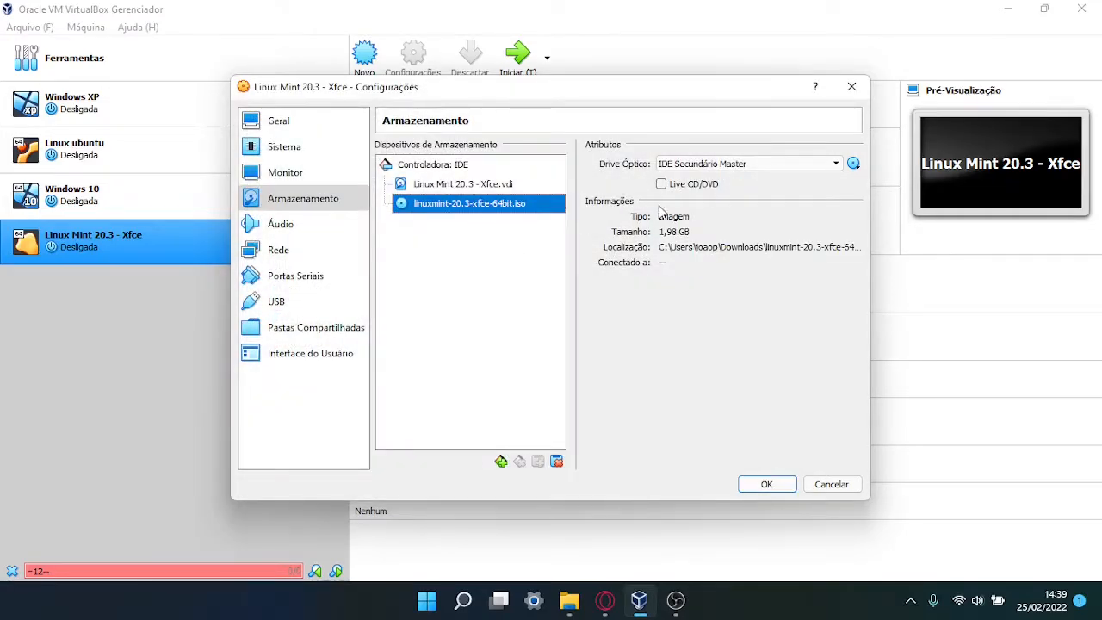
{"action": "left_click", "coordinate": [776, 487]}
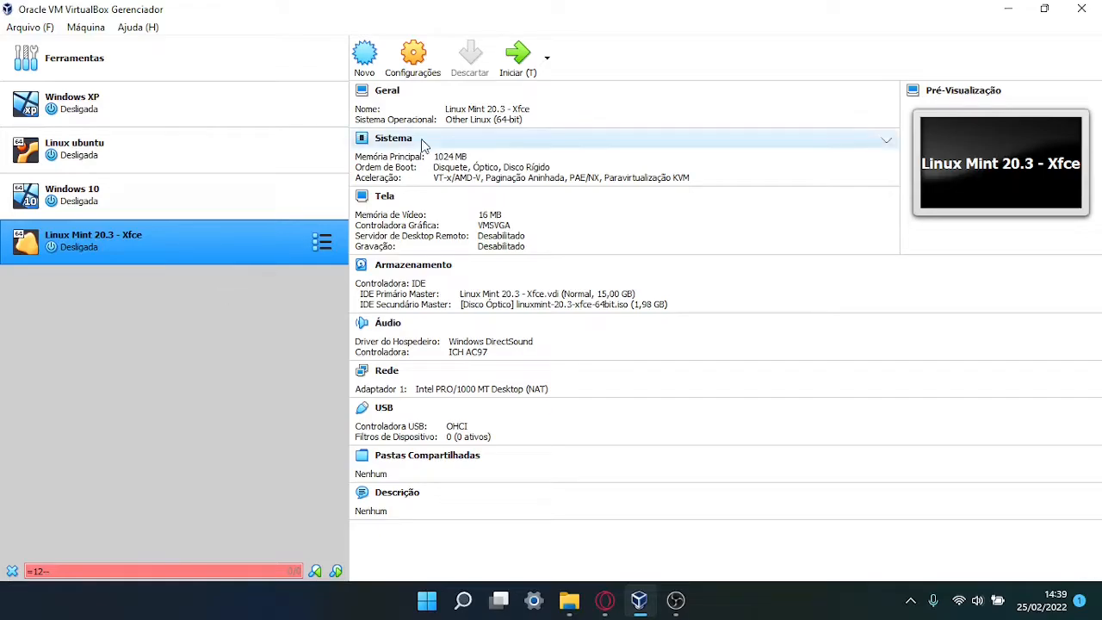
- Start the Linux Mint 20.3 - Xfce machine, dismiss the keyboard capture notice and maximize the machine's window
{"action": "left_click", "coordinate": [518, 59]}
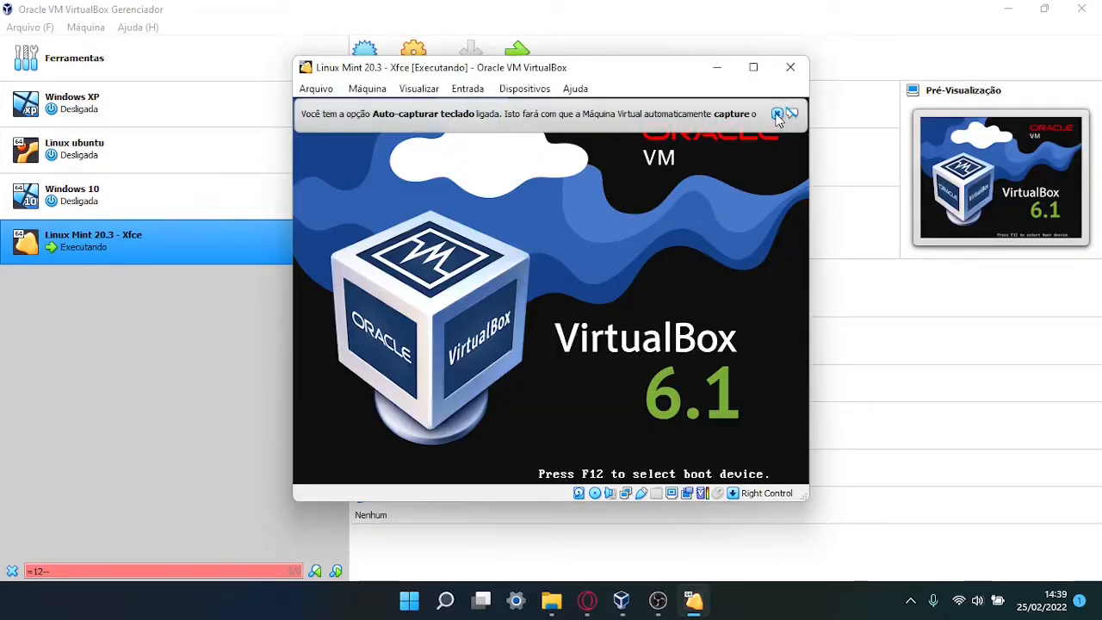
{"action": "left_click", "coordinate": [777, 114]}
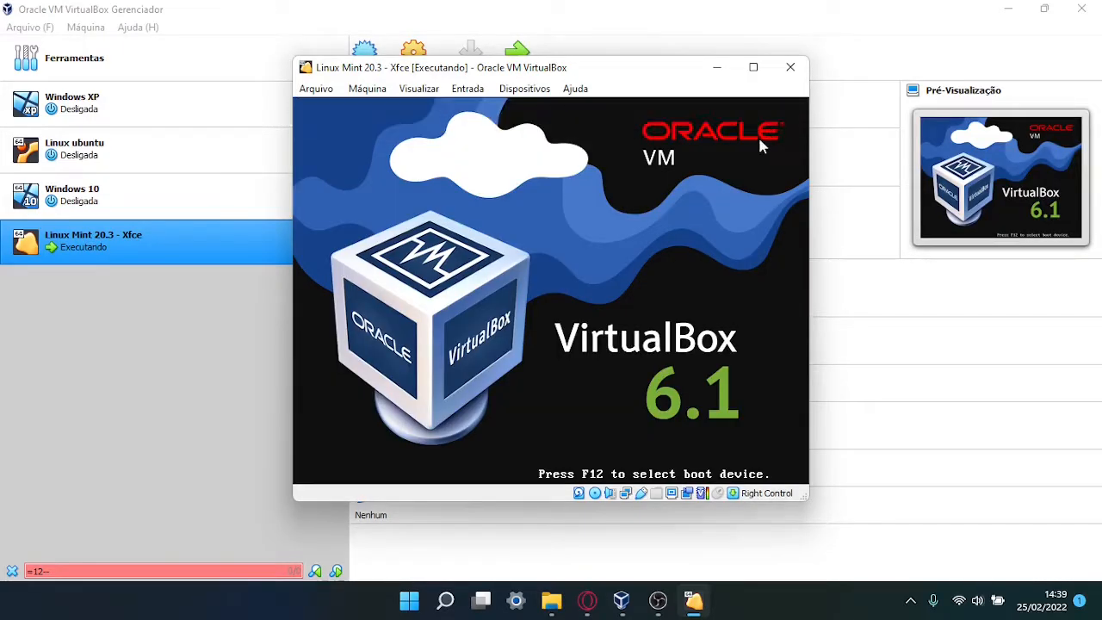
{"action": "left_click", "coordinate": [754, 67]}
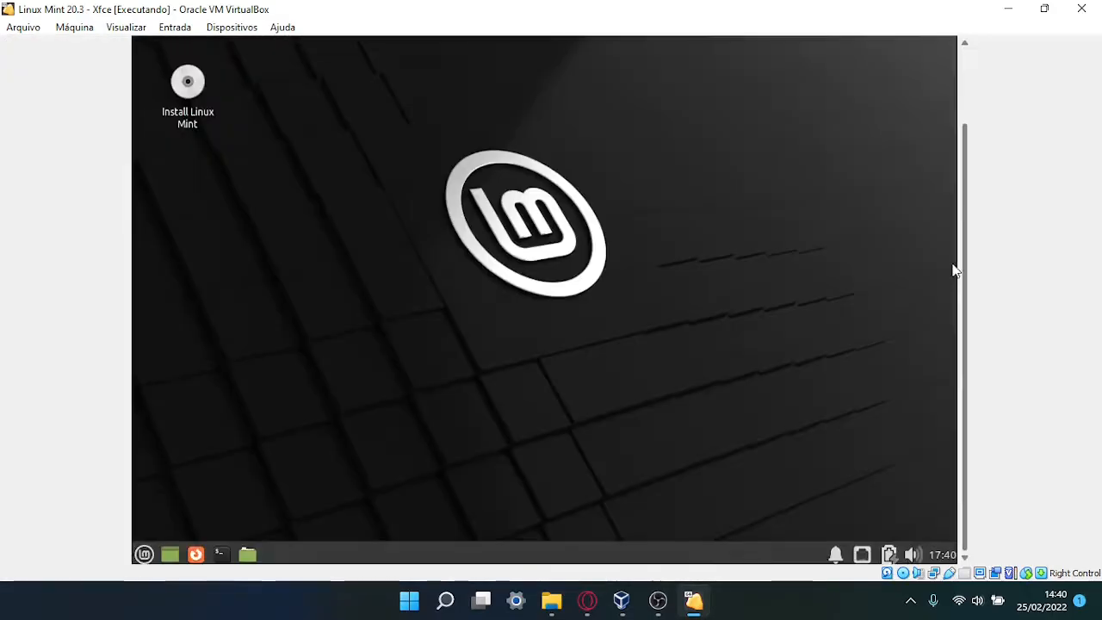
{"action": "left_click_drag", "start_coordinate": [392, 104], "coordinate": [655, 371]}
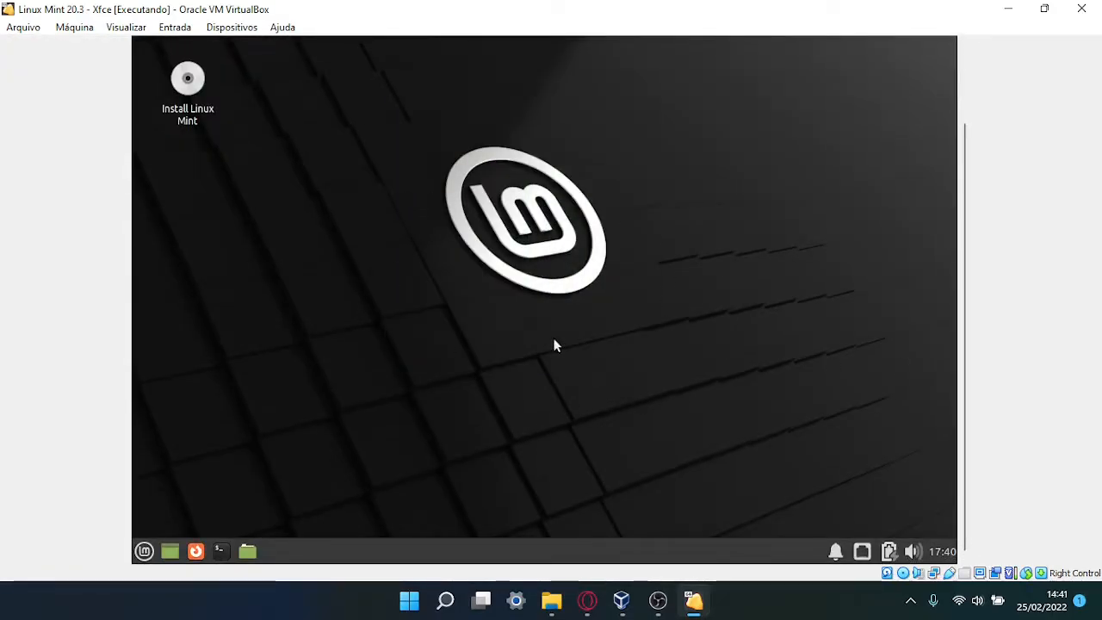
{"action": "left_click_drag", "start_coordinate": [969, 367], "coordinate": [969, 408]}
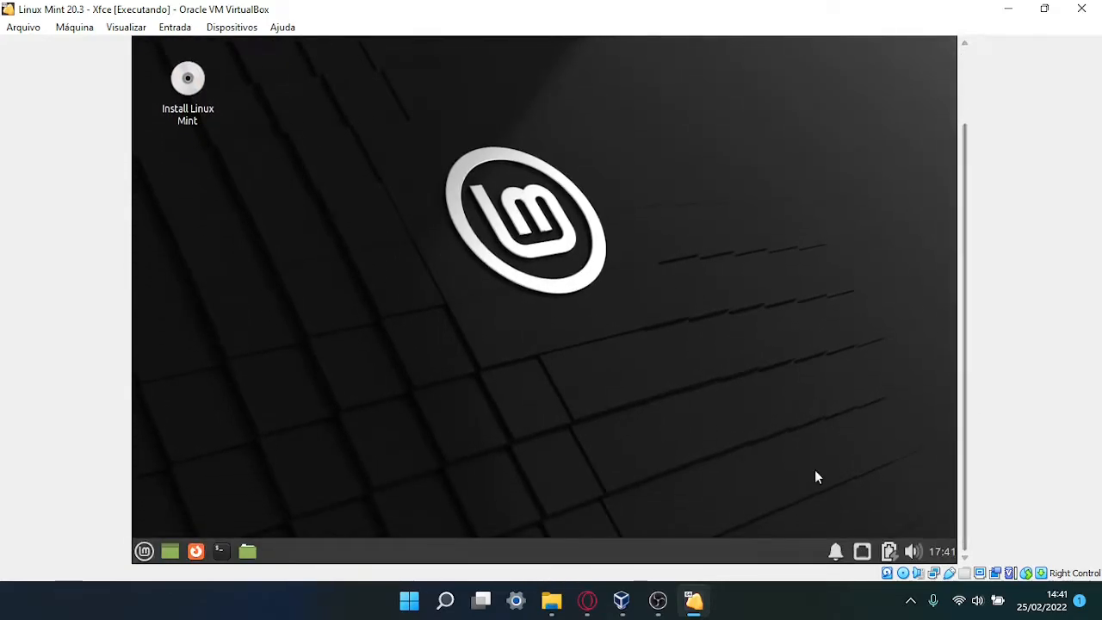
{"action": "left_click_drag", "start_coordinate": [389, 88], "coordinate": [612, 333]}
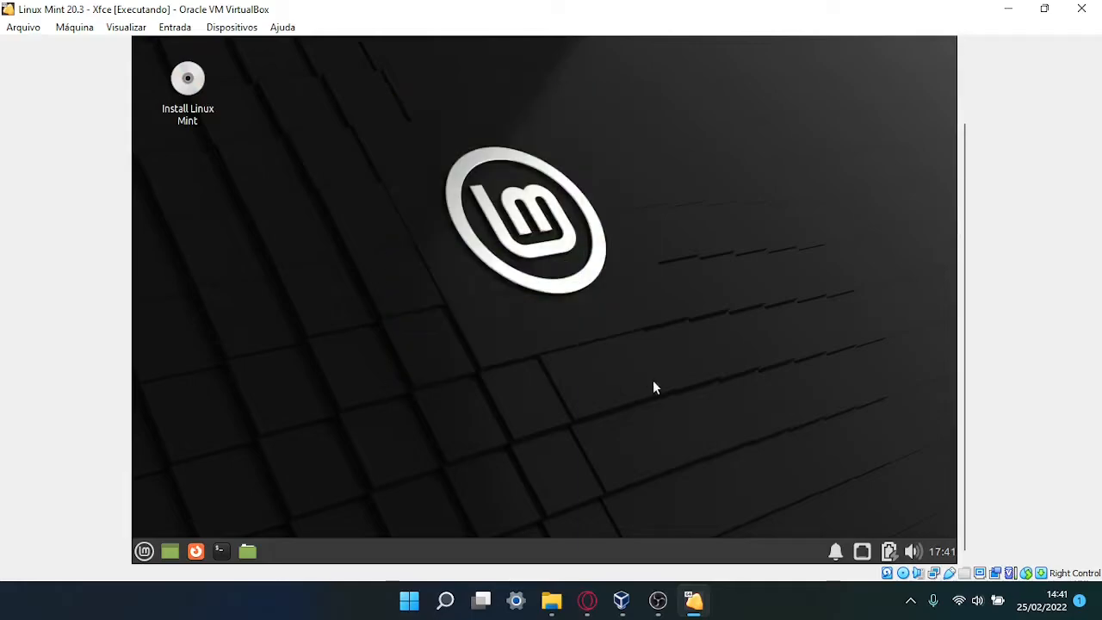
- Examine the application categories in the live session's start menu, including the full list of all applications
{"action": "left_click", "coordinate": [144, 551]}
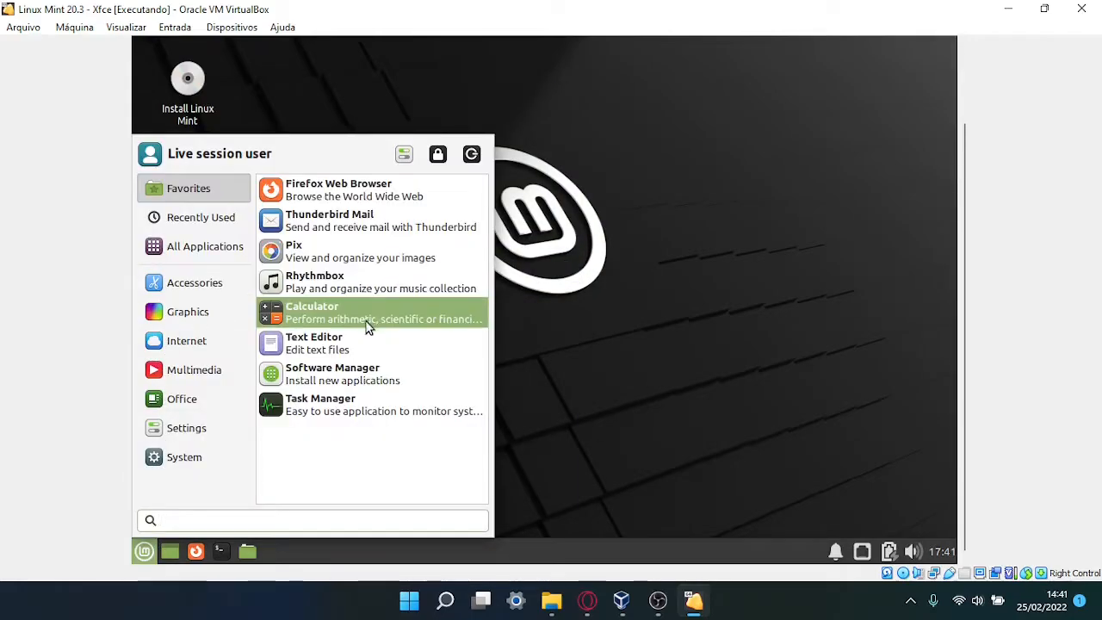
{"action": "left_click", "coordinate": [184, 219]}
{"action": "left_click", "coordinate": [192, 244]}
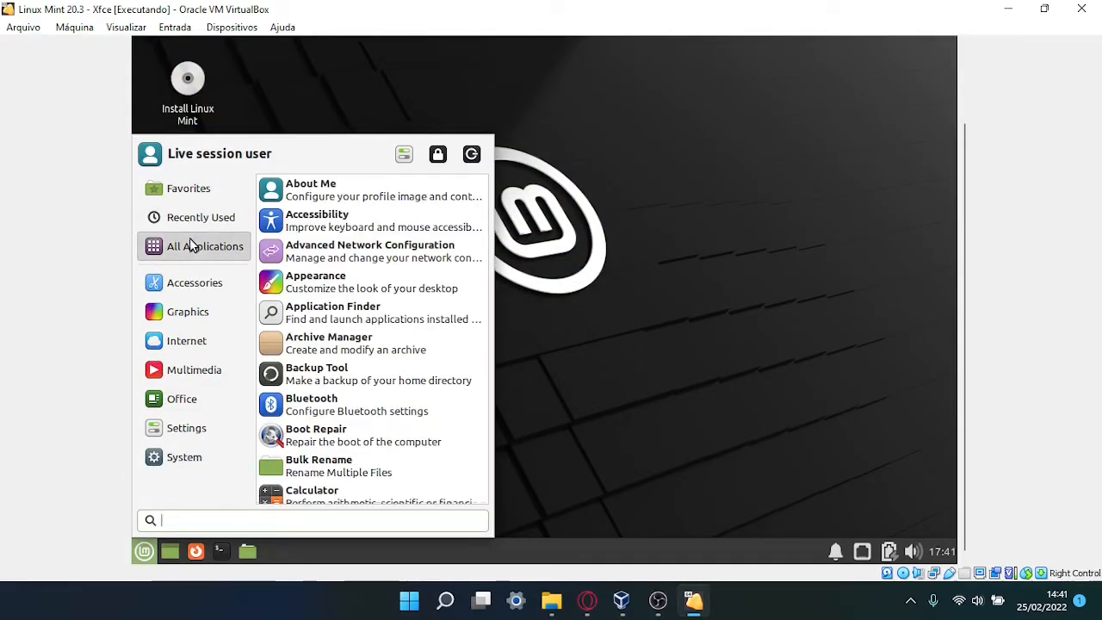
{"action": "scroll", "coordinate": [327, 482], "scroll_direction": "down", "scroll_amount": 6}
{"action": "scroll", "coordinate": [324, 470], "scroll_direction": "down", "scroll_amount": 5}
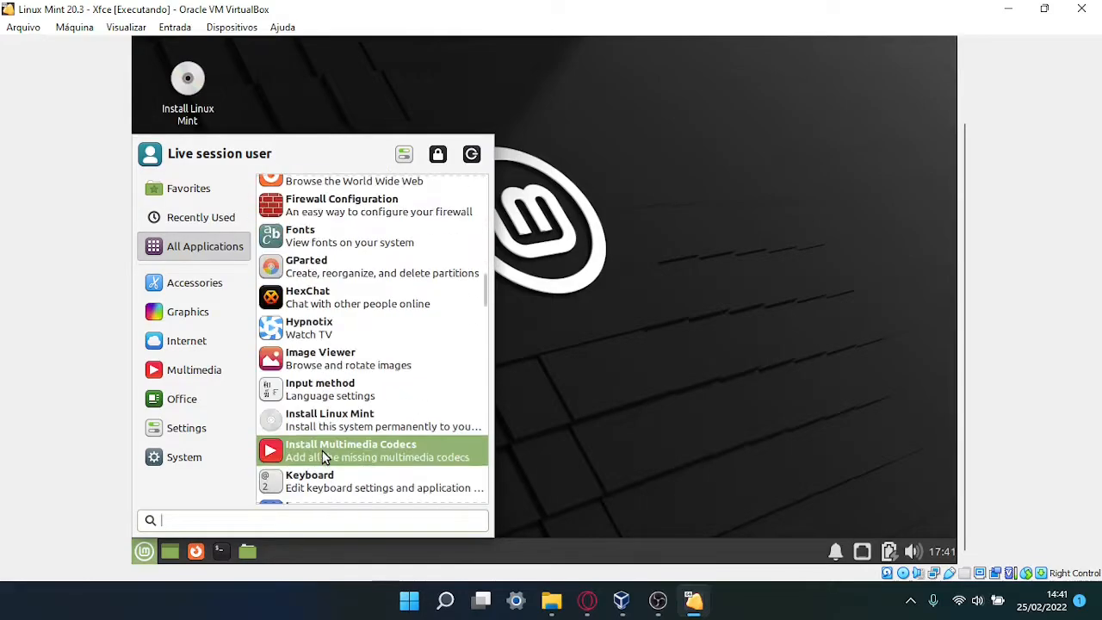
{"action": "scroll", "coordinate": [322, 455], "scroll_direction": "up", "scroll_amount": 9}
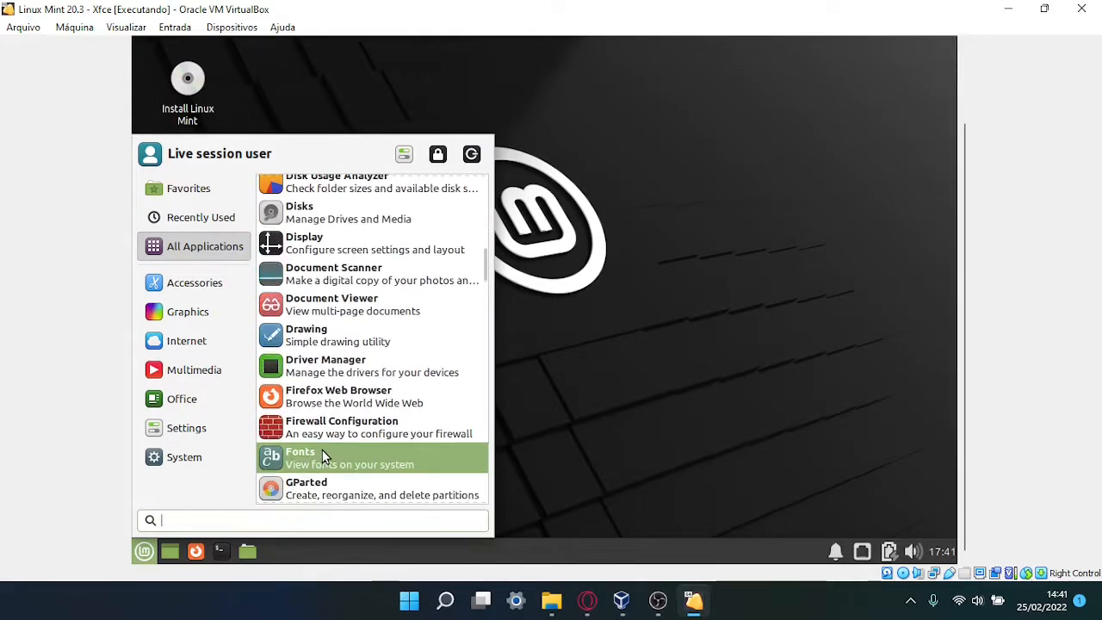
{"action": "left_click", "coordinate": [169, 285]}
{"action": "left_click", "coordinate": [180, 315]}
{"action": "left_click", "coordinate": [184, 194]}
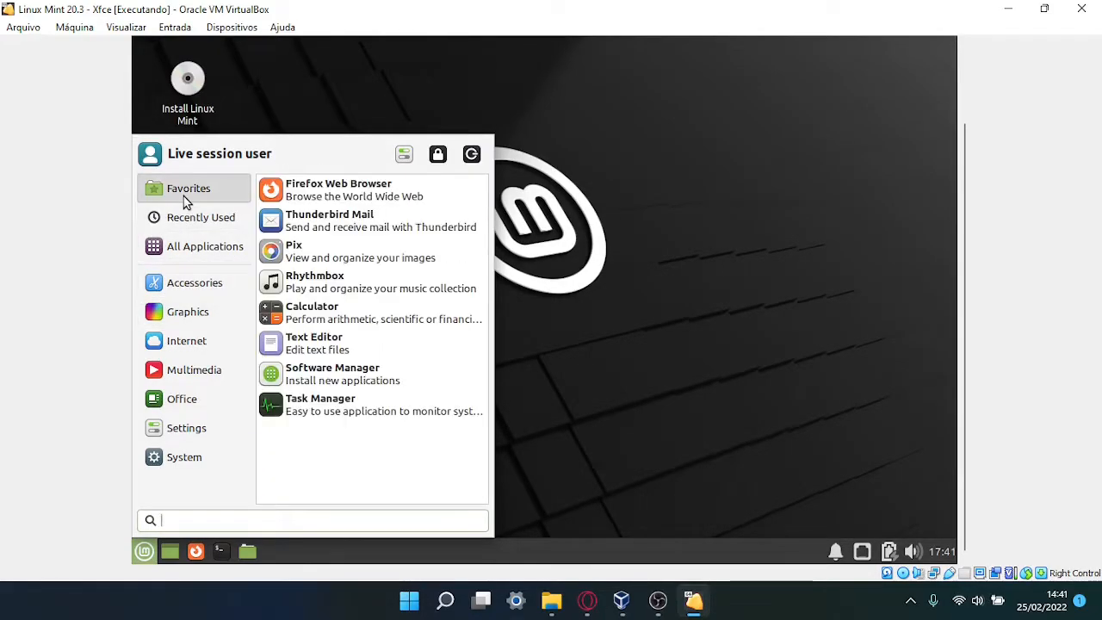
{"action": "left_click", "coordinate": [186, 225]}
{"action": "left_click", "coordinate": [144, 552]}
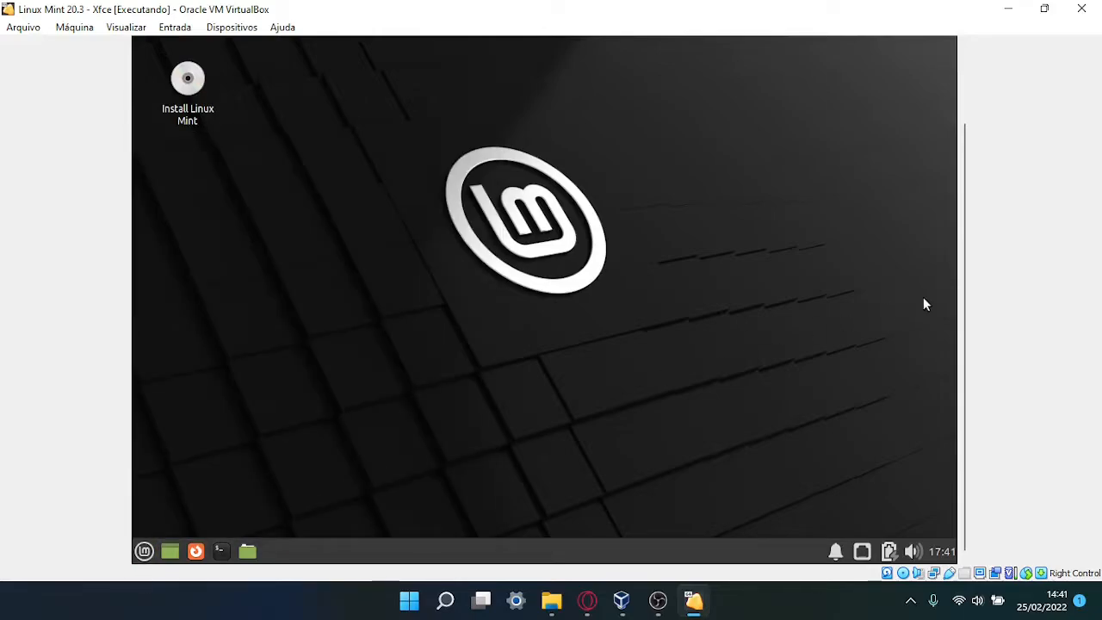
- Launch the Linux Mint installer from the desktop and choose Português do Brasil as the installation language
{"action": "left_click_drag", "start_coordinate": [963, 314], "coordinate": [945, 204]}
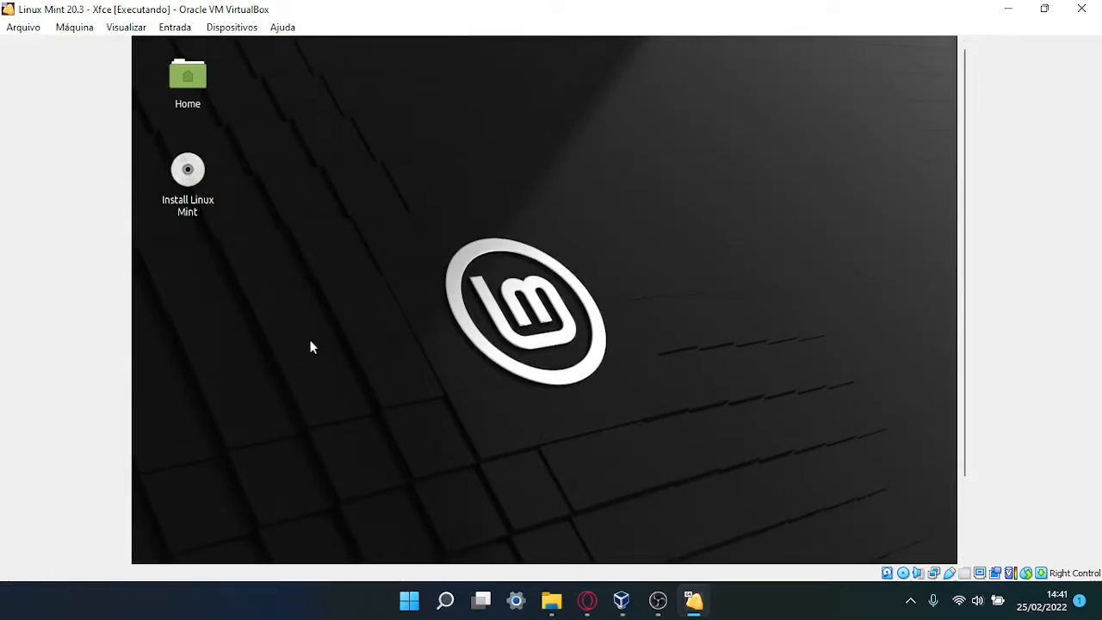
{"action": "left_click_drag", "start_coordinate": [387, 162], "coordinate": [676, 448]}
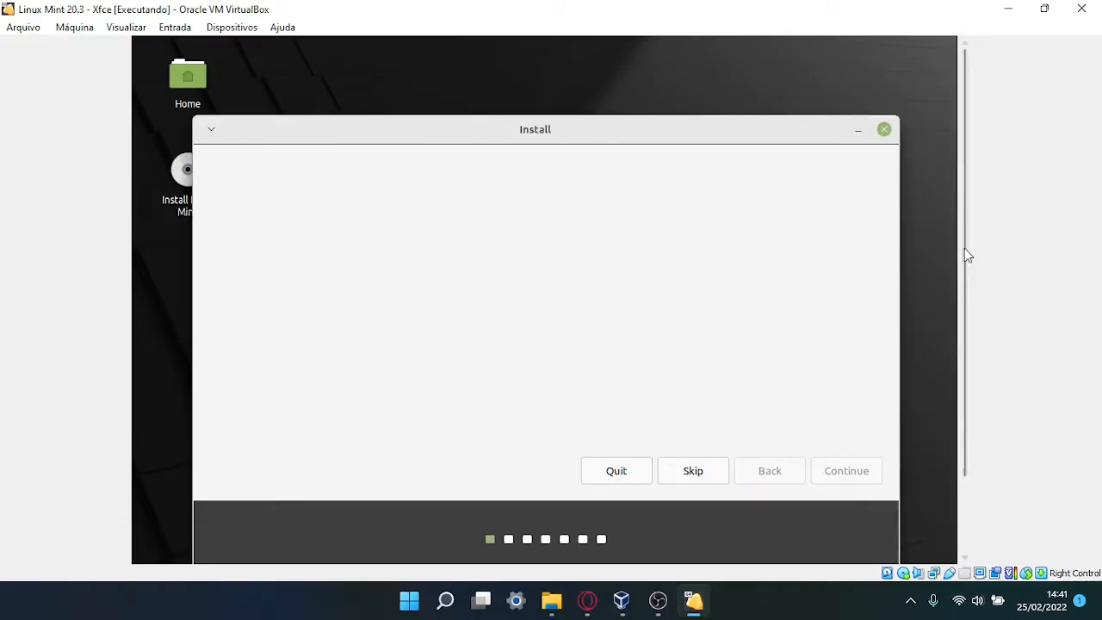
{"action": "left_click_drag", "start_coordinate": [967, 255], "coordinate": [965, 289]}
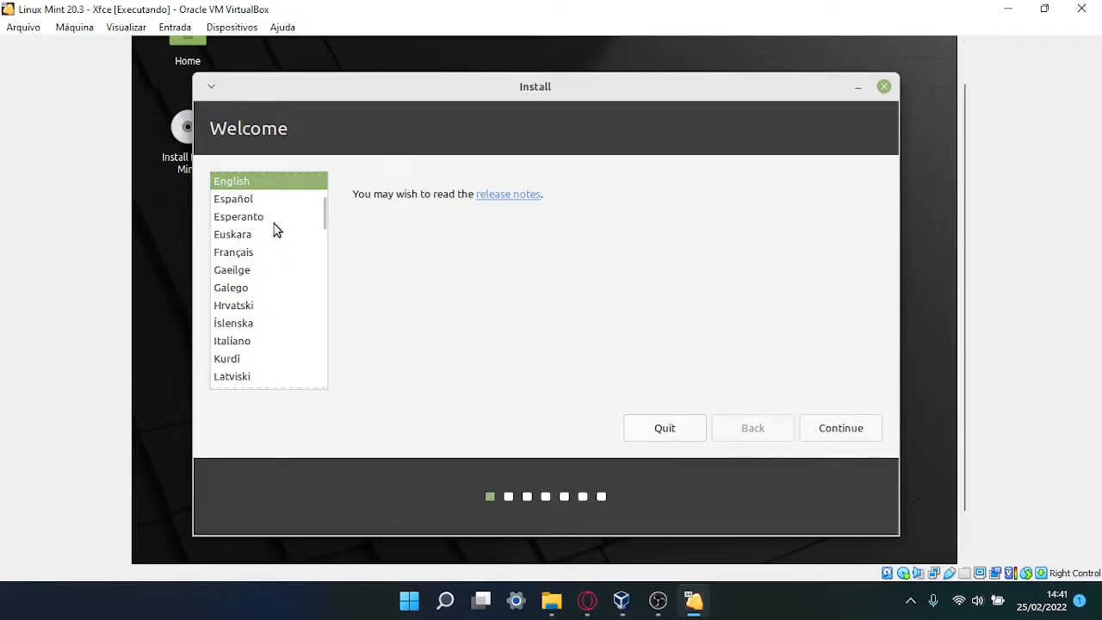
{"action": "scroll", "coordinate": [276, 228], "scroll_direction": "down", "scroll_amount": 3}
{"action": "scroll", "coordinate": [276, 229], "scroll_direction": "down", "scroll_amount": 4}
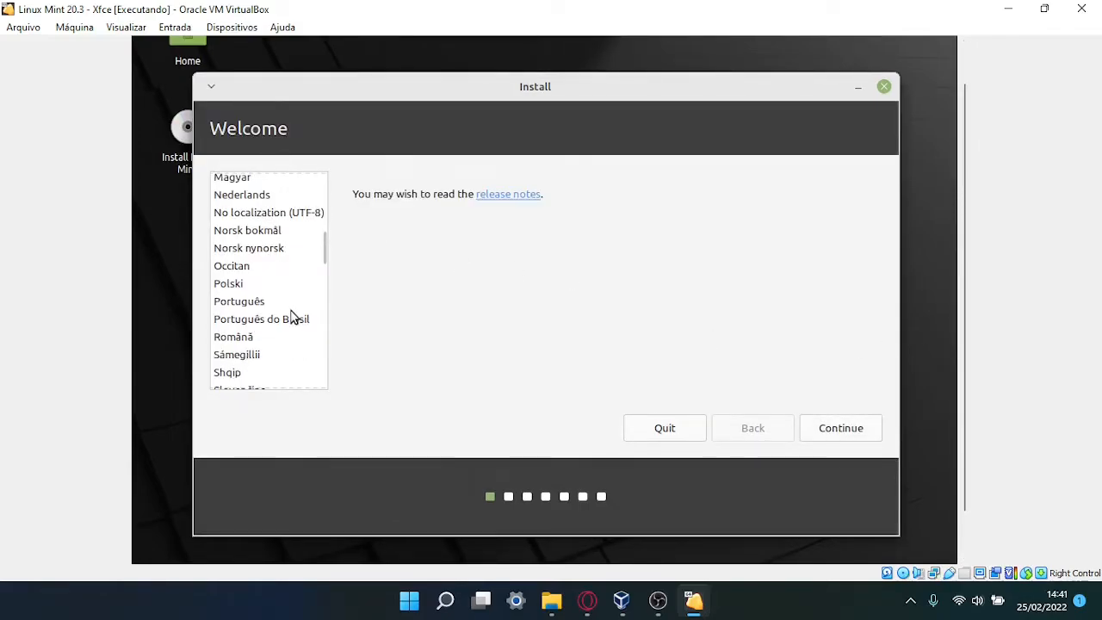
{"action": "left_click", "coordinate": [293, 321]}
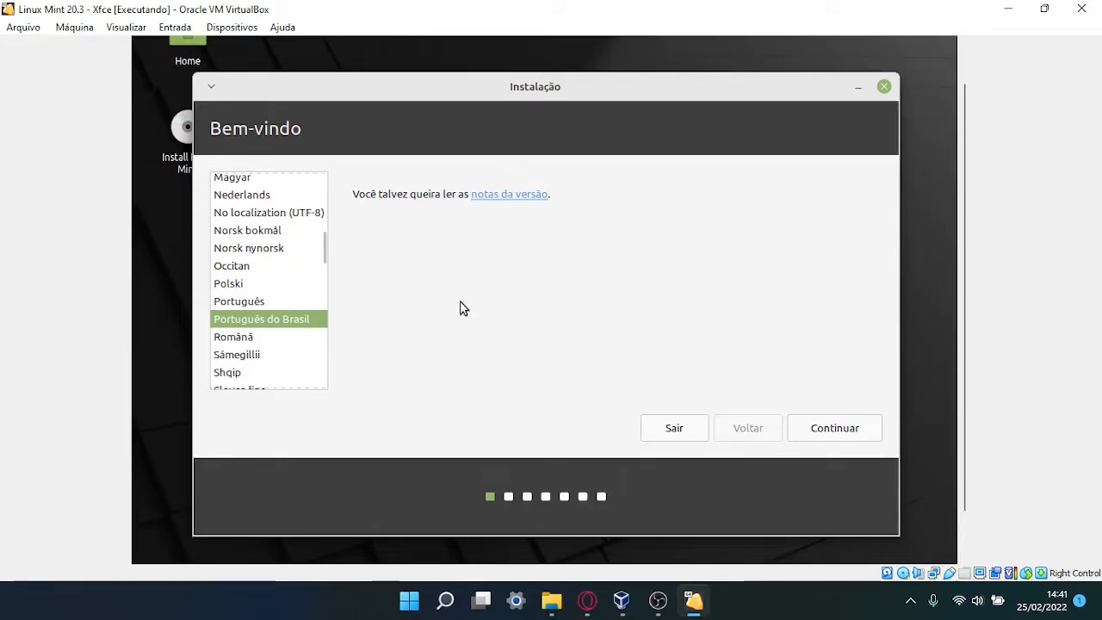
{"action": "left_click", "coordinate": [858, 430]}
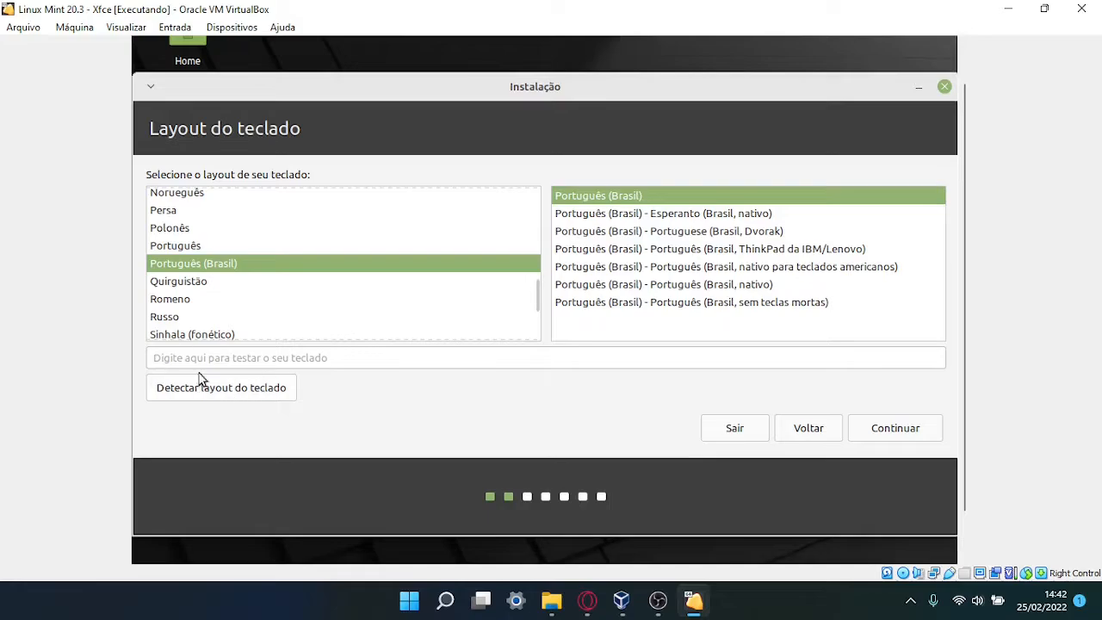
- Test the Português (Brasil) keyboard layout with sample characters in the test field and clear them
{"action": "left_click", "coordinate": [302, 356]}
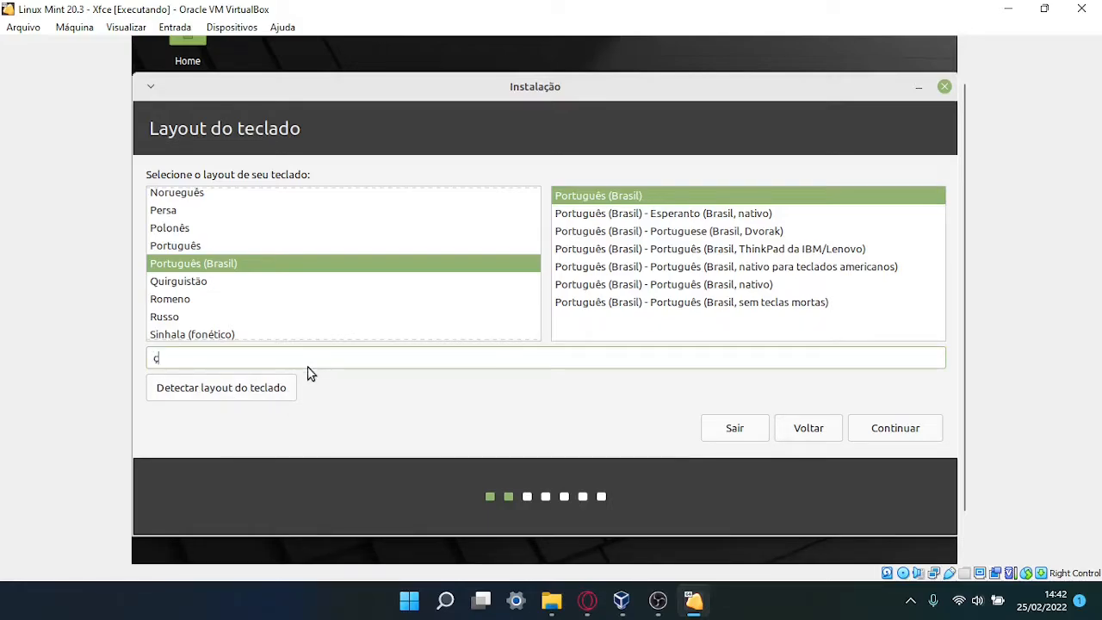
{"action": "type", "text": "poiuyn"}
{"action": "key", "text": "BackSpace"}
{"action": "key", "text": "BackSpace"}
{"action": "key", "text": "BackSpace"}
{"action": "key", "text": "BackSpace"}
{"action": "key", "text": "BackSpace"}
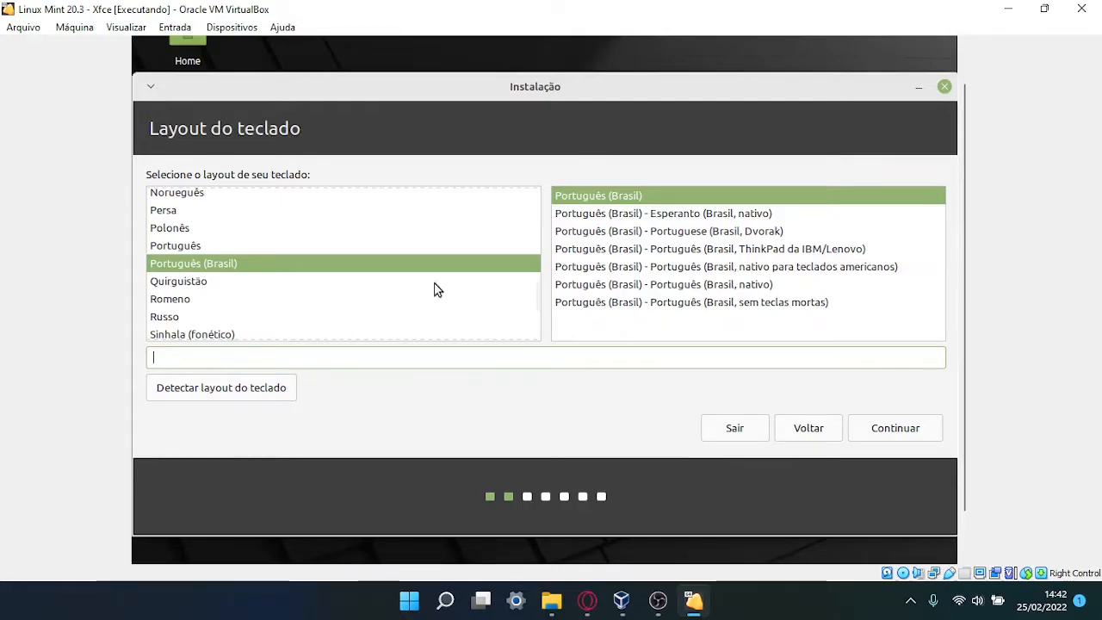
- Select the Português (Brasil) - Esperanto (Brasil, nativo) keyboard variant and continue past the layout page
{"action": "left_click", "coordinate": [701, 217]}
{"action": "left_click", "coordinate": [526, 358]}
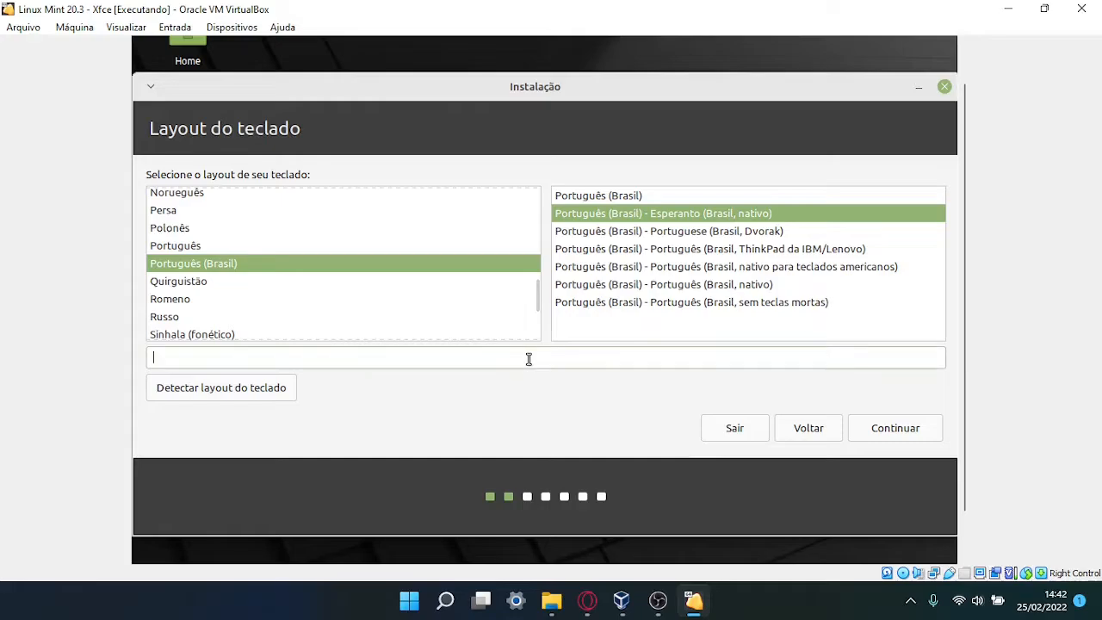
{"action": "left_click", "coordinate": [887, 433]}
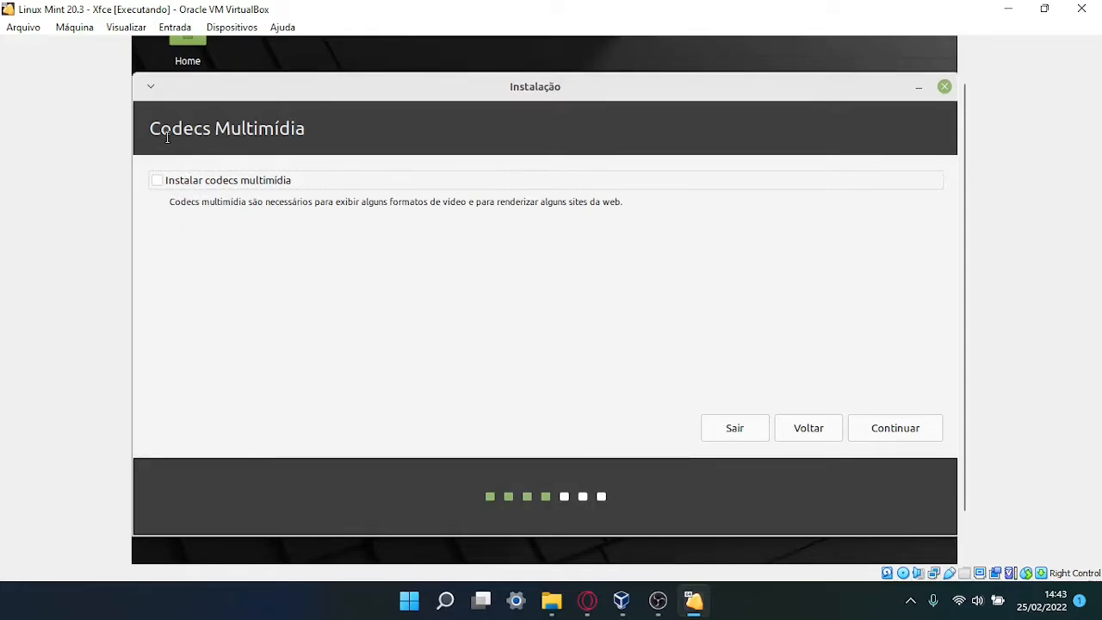
- Enable the installation of multimedia codecs and continue to the installation type
{"action": "left_click", "coordinate": [159, 183]}
{"action": "left_click_drag", "start_coordinate": [442, 203], "coordinate": [470, 206]}
{"action": "left_click", "coordinate": [475, 206]}
{"action": "left_click", "coordinate": [156, 180]}
{"action": "left_click", "coordinate": [156, 180]}
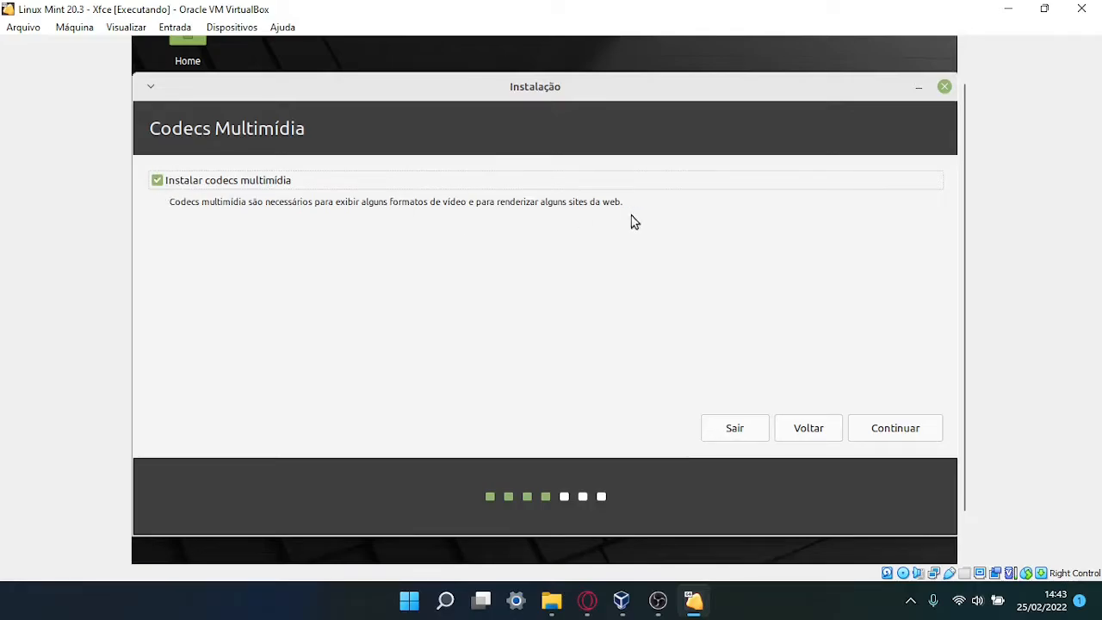
{"action": "left_click", "coordinate": [908, 436]}
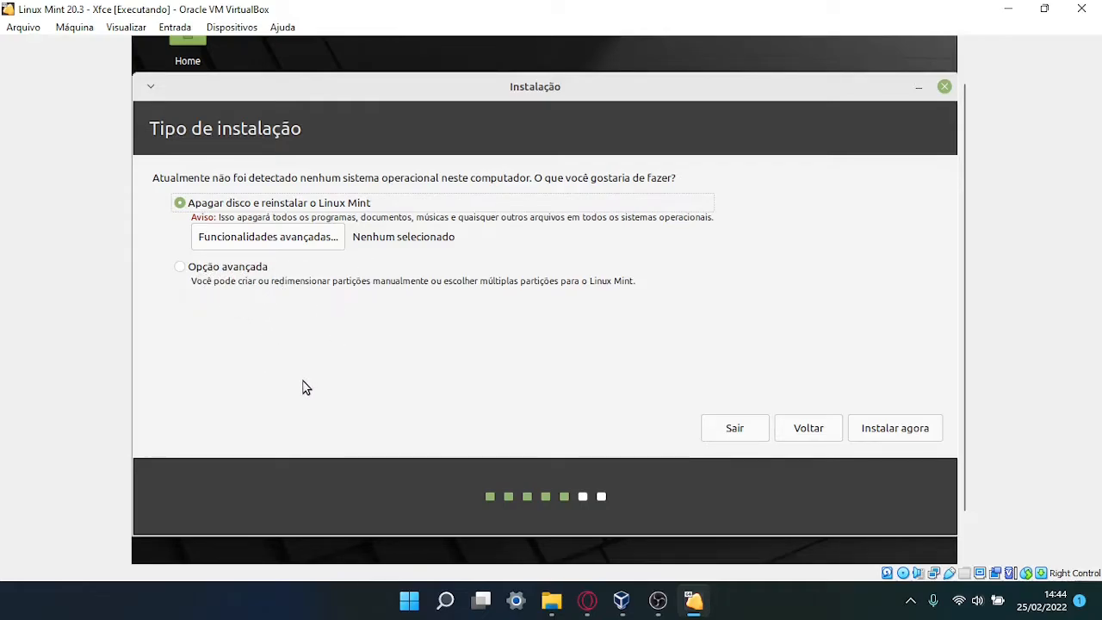
- Start the installation with the option to erase the disk and confirm writing the partition changes to it
{"action": "left_click", "coordinate": [893, 432]}
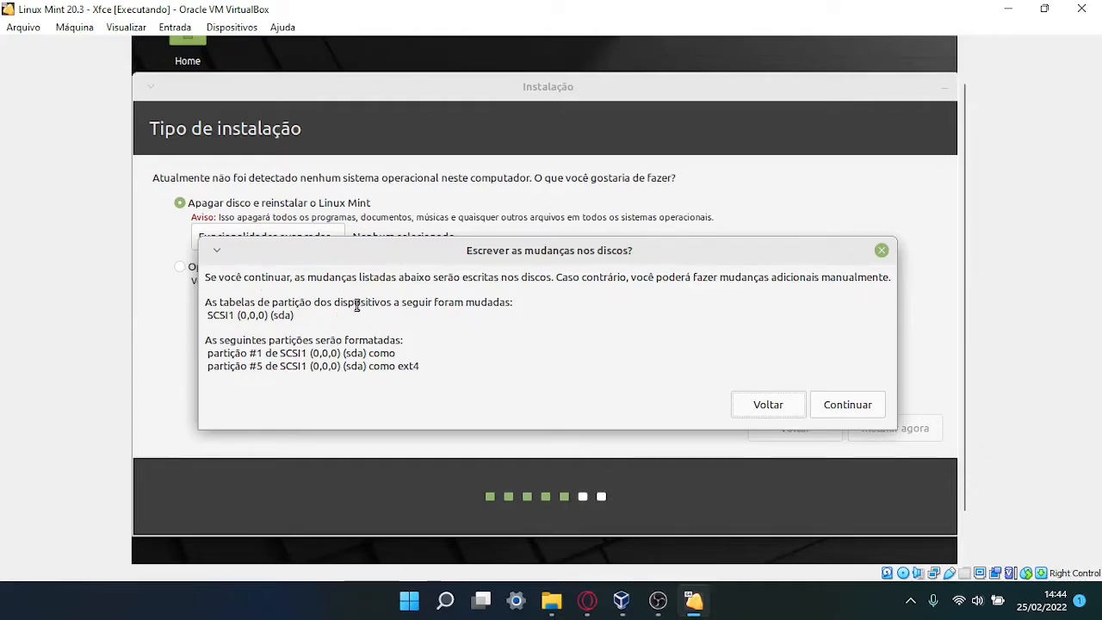
{"action": "left_click_drag", "start_coordinate": [540, 250], "coordinate": [536, 168]}
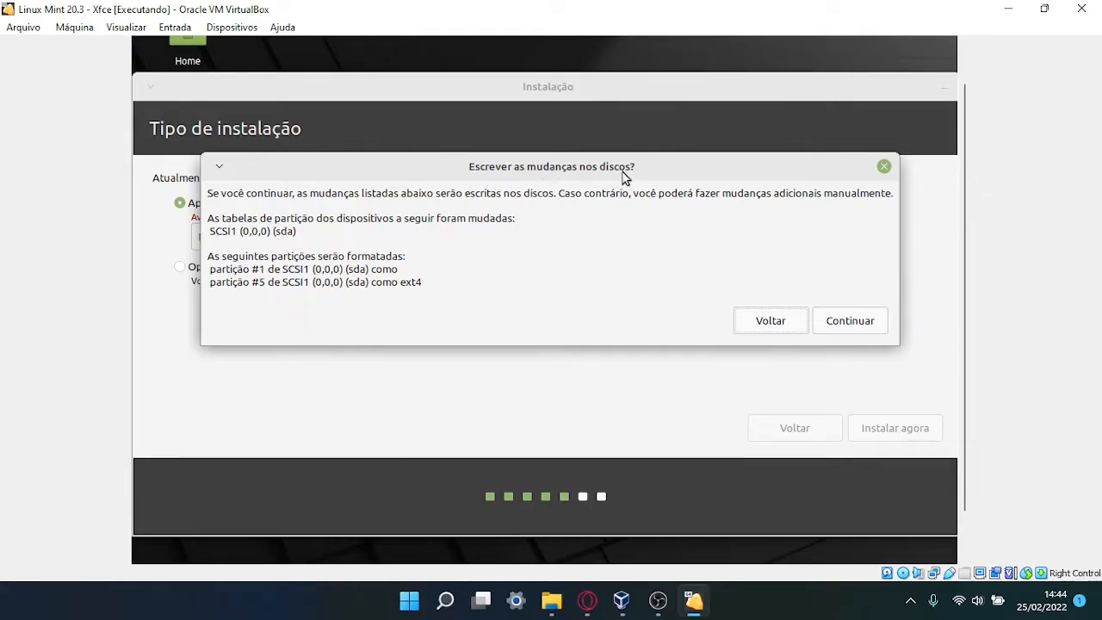
{"action": "left_click_drag", "start_coordinate": [285, 257], "coordinate": [315, 257]}
{"action": "left_click", "coordinate": [321, 257]}
{"action": "left_click_drag", "start_coordinate": [209, 266], "coordinate": [338, 284]}
{"action": "left_click", "coordinate": [355, 283]}
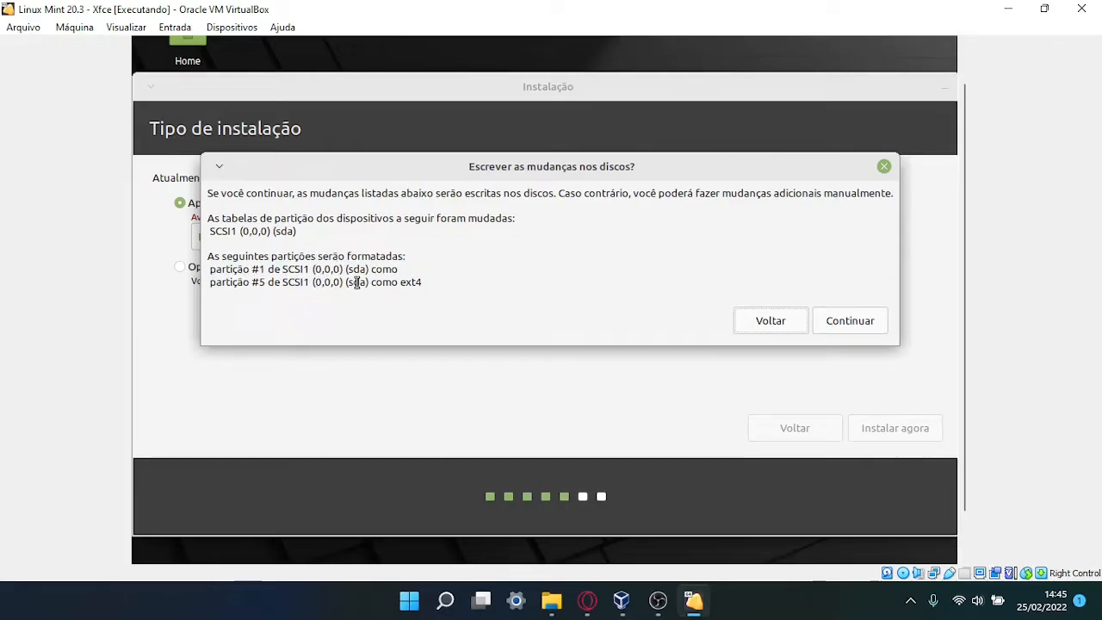
{"action": "left_click", "coordinate": [838, 326]}
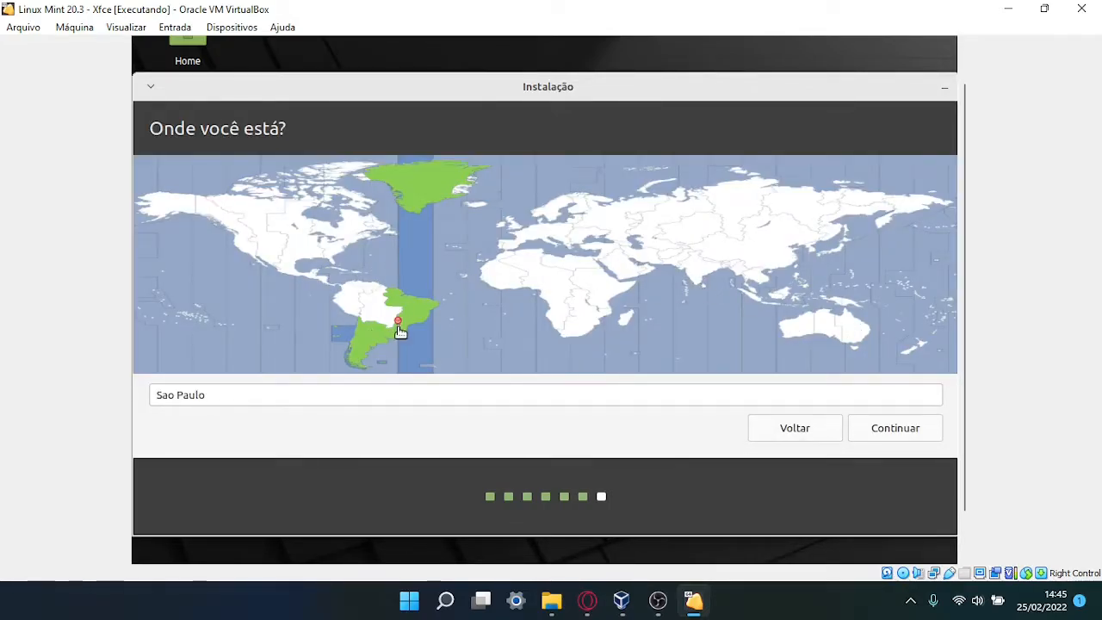
- Accept Sao Paulo as the location and enter the user's full name on the account page
{"action": "left_click", "coordinate": [253, 397]}
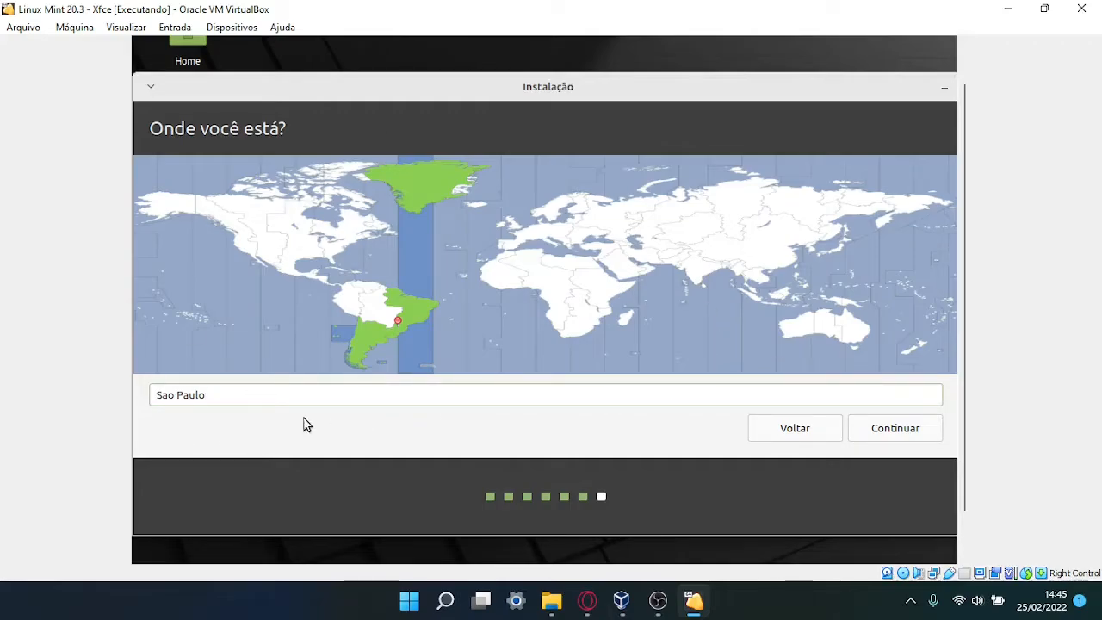
{"action": "left_click", "coordinate": [878, 435]}
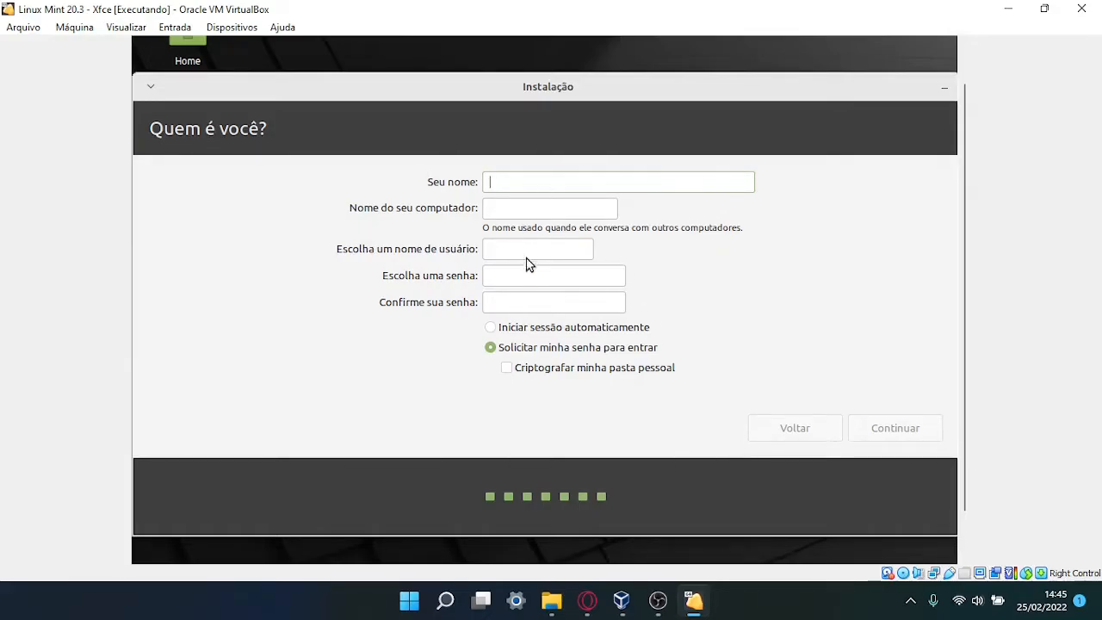
{"action": "type", "text": "João Pa"}
{"action": "type", "text": "alo"}
{"action": "key", "text": "BackSpace"}
{"action": "key", "text": "BackSpace"}
{"action": "key", "text": "BackSpace"}
{"action": "key", "text": "BackSpace"}
{"action": "type", "text": "aul"}
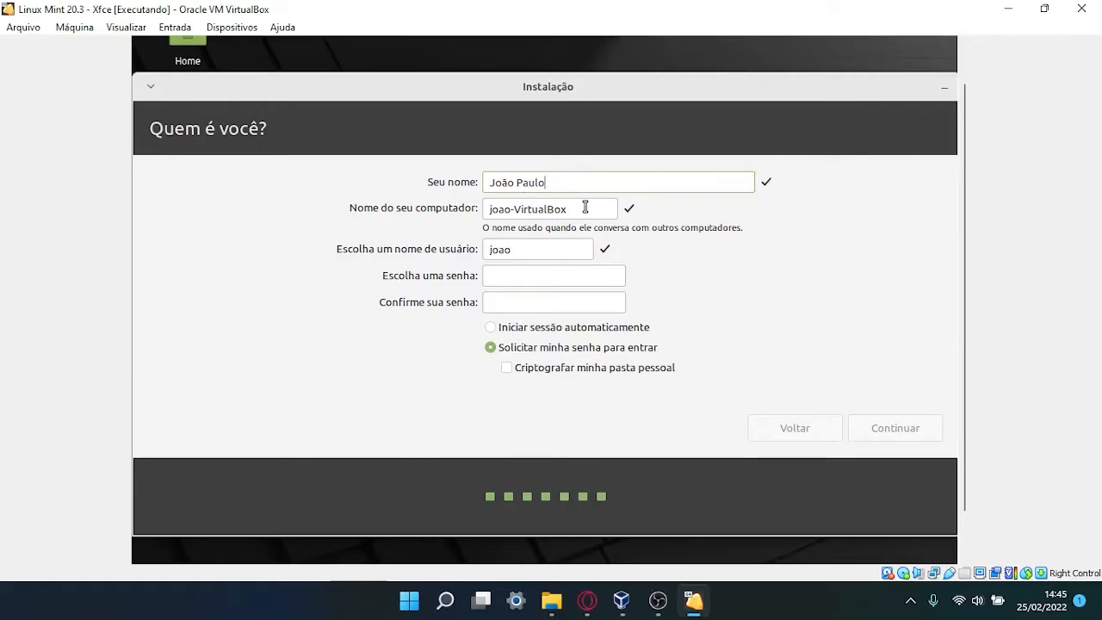
- Replace the suggested computer name with Jotacomp
{"action": "left_click", "coordinate": [586, 208]}
{"action": "triple_click", "coordinate": [491, 213]}
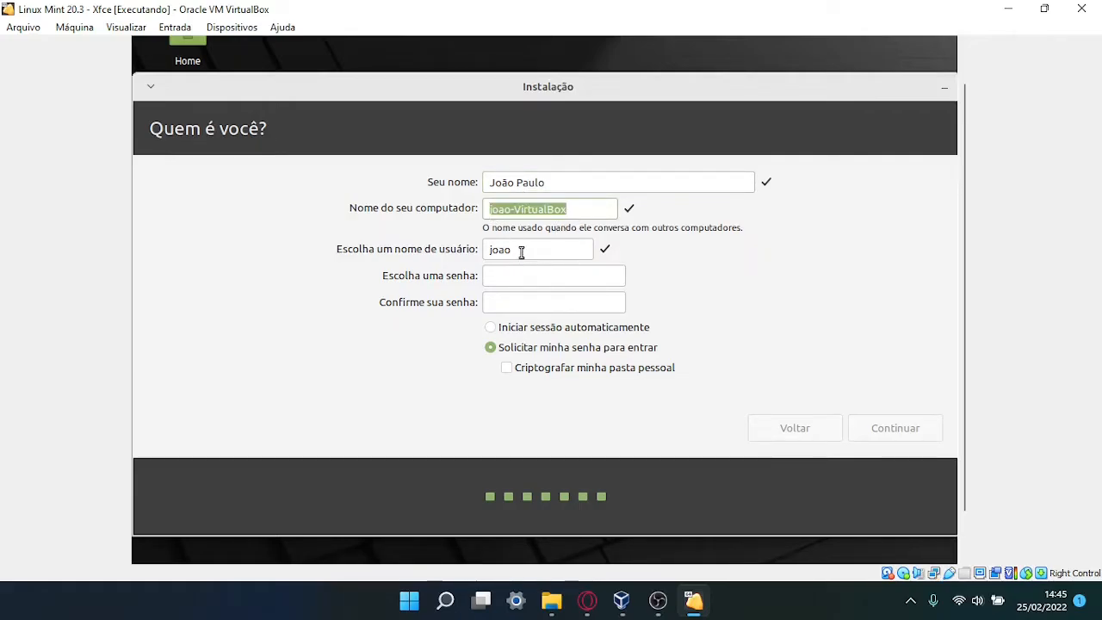
{"action": "type", "text": "jo"}
{"action": "key", "text": "BackSpace"}
{"action": "key", "text": "BackSpace"}
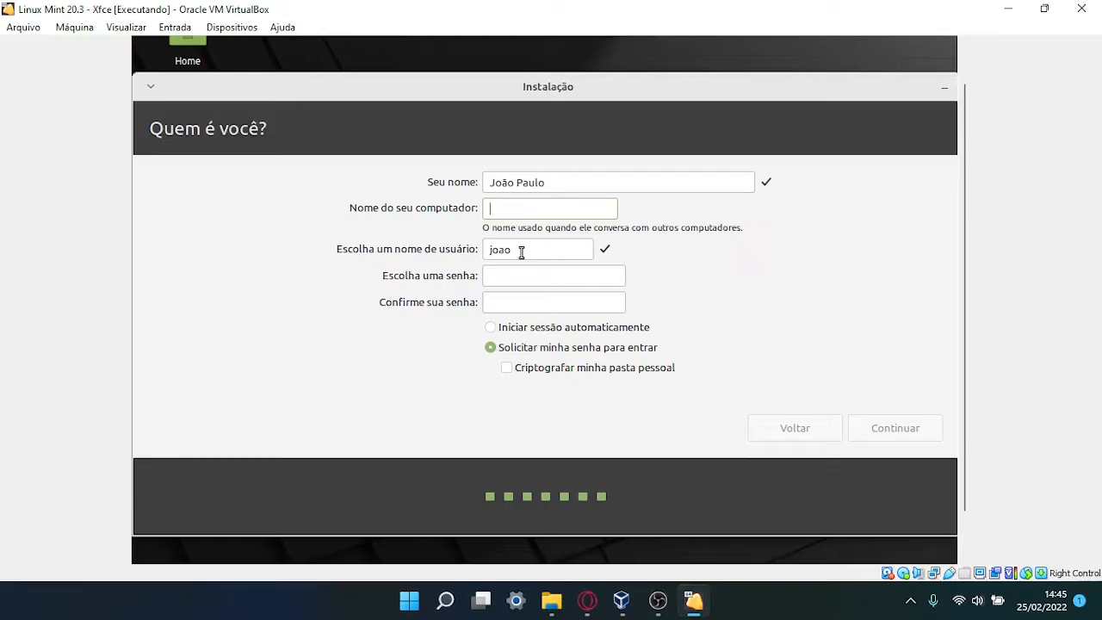
{"action": "type", "text": "Jota comp"}
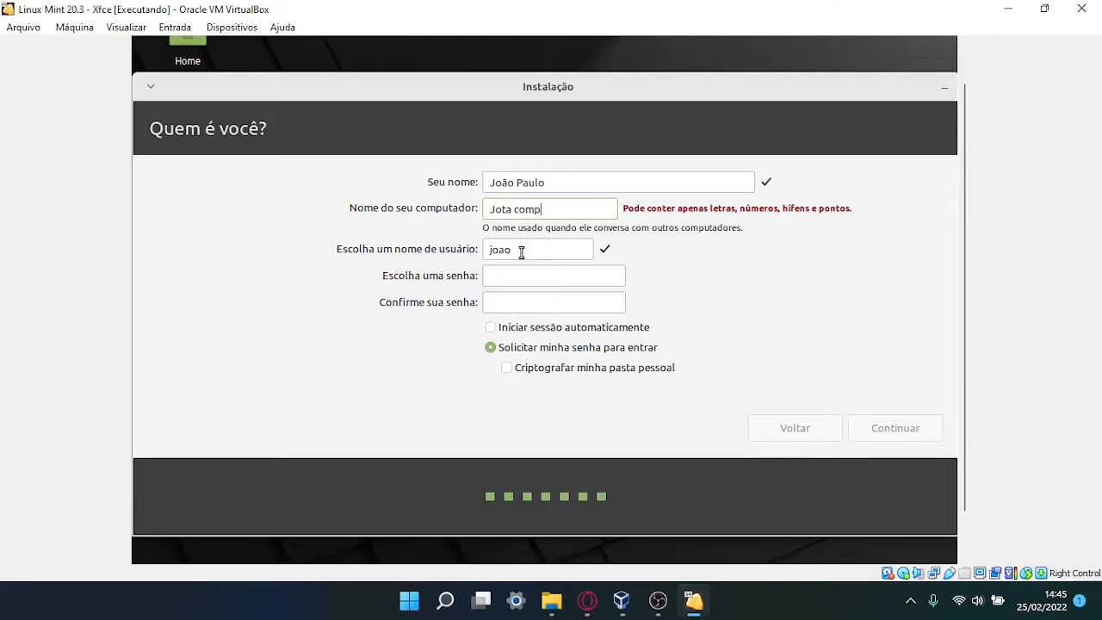
{"action": "key", "text": "Left"}
{"action": "key", "text": "Left"}
{"action": "key", "text": "Left"}
{"action": "key", "text": "Left"}
{"action": "key", "text": "BackSpace"}
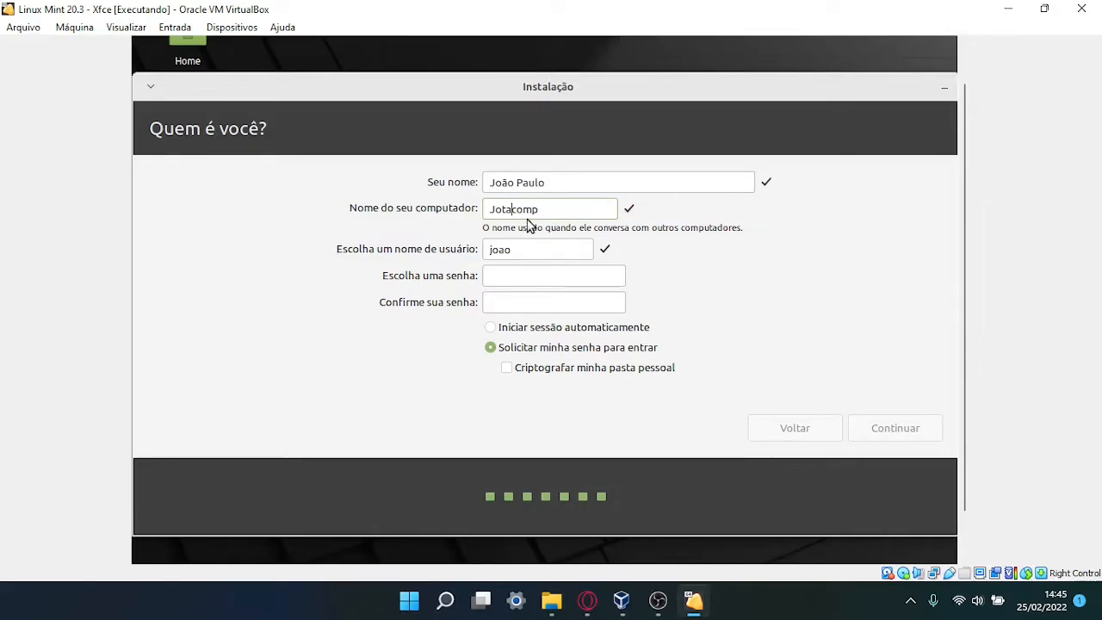
- Set the account's username to jota in lowercase
{"action": "left_click", "coordinate": [527, 249]}
{"action": "key", "text": "BackSpace"}
{"action": "key", "text": "BackSpace"}
{"action": "type", "text": "J"}
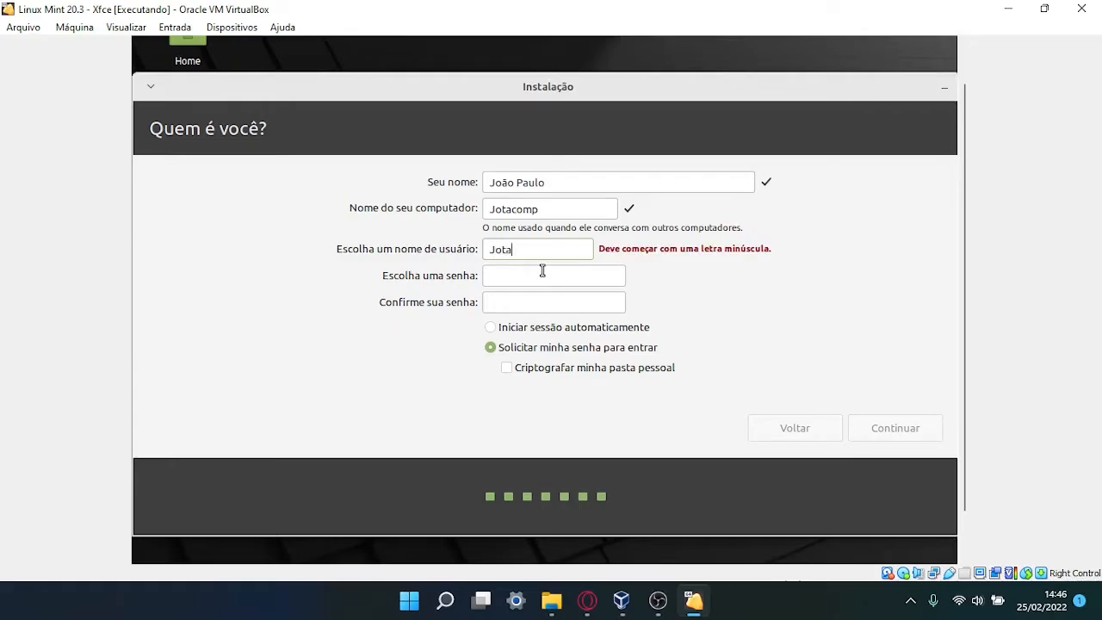
{"action": "type", "text": "ot"}
{"action": "key", "text": "BackSpace"}
{"action": "key", "text": "BackSpace"}
{"action": "key", "text": "BackSpace"}
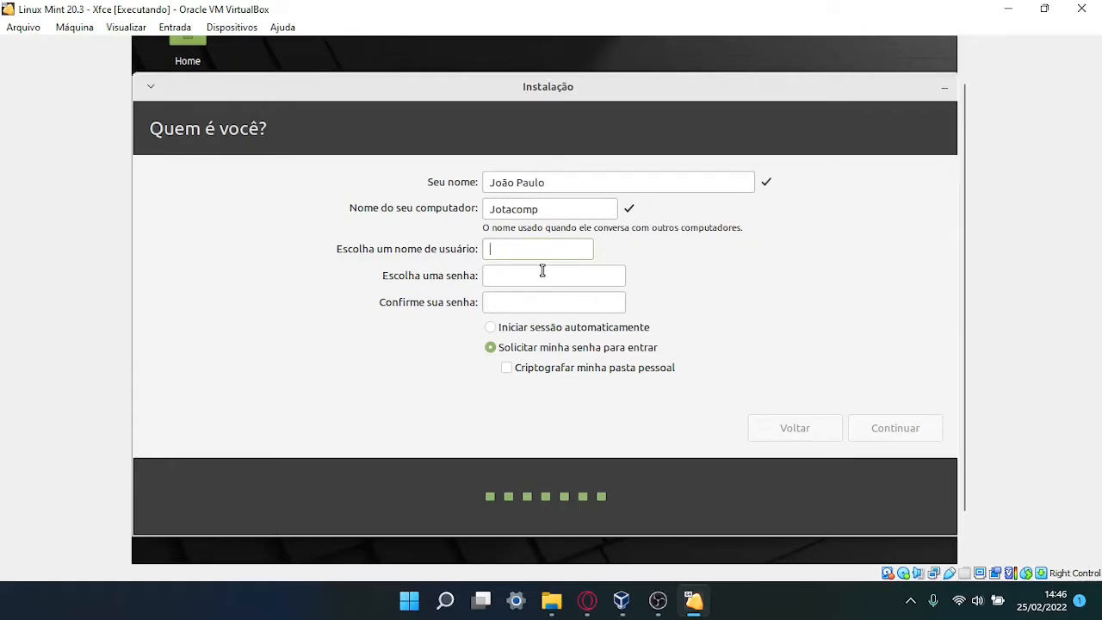
{"action": "type", "text": "jota"}
- Enter and confirm the account password, choose automatic login, and continue so the system installs
{"action": "left_click", "coordinate": [537, 279]}
{"action": "type", "text": "********"}
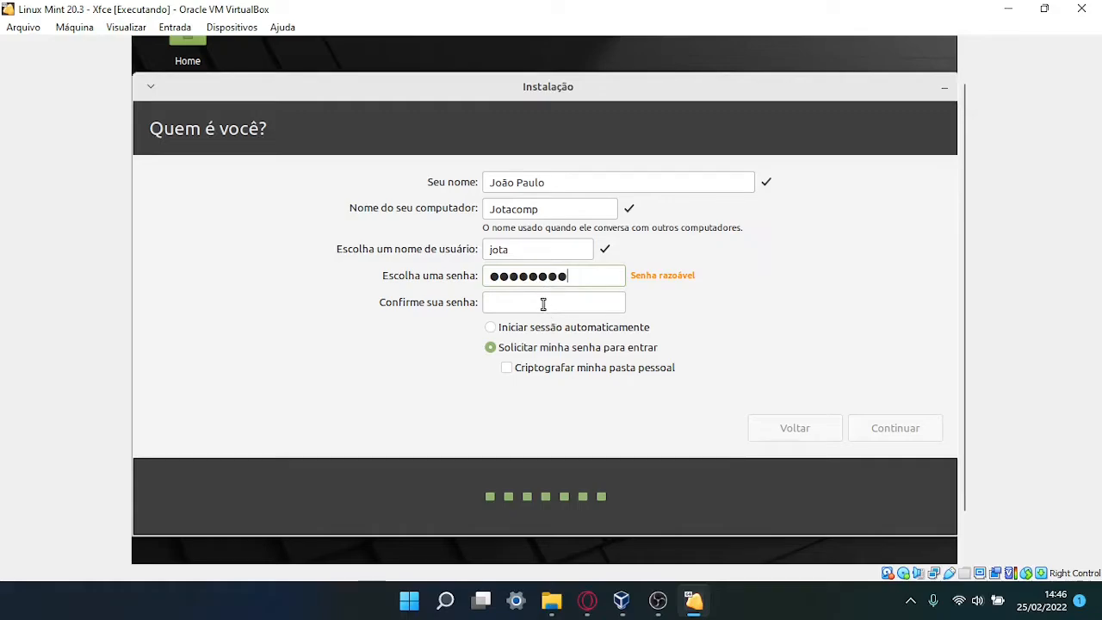
{"action": "left_click", "coordinate": [543, 304]}
{"action": "type", "text": "********"}
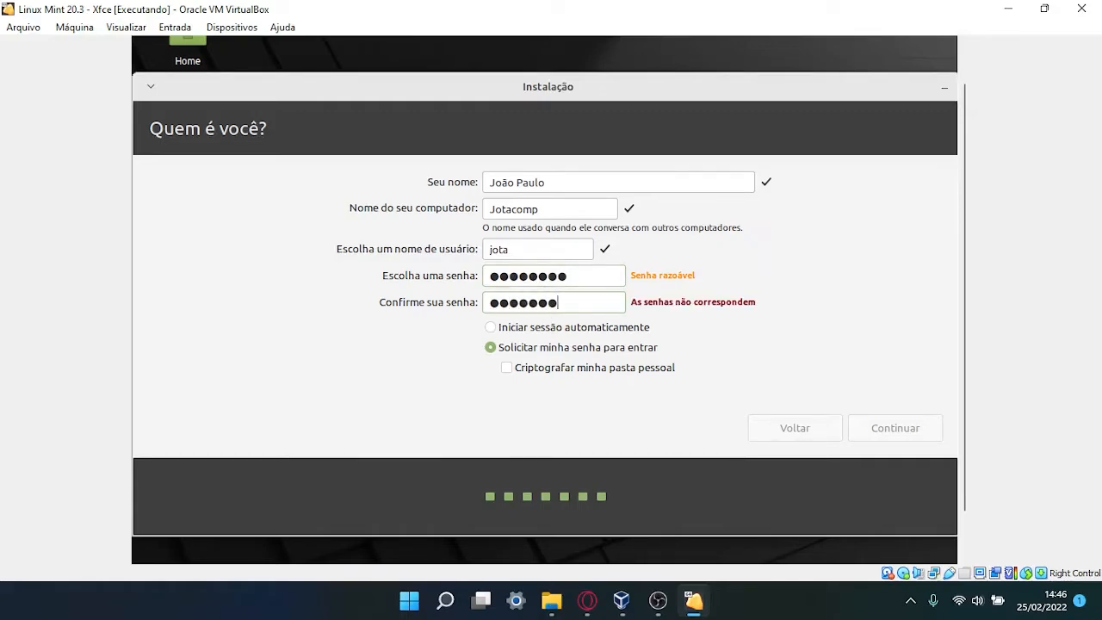
{"action": "left_click", "coordinate": [642, 328]}
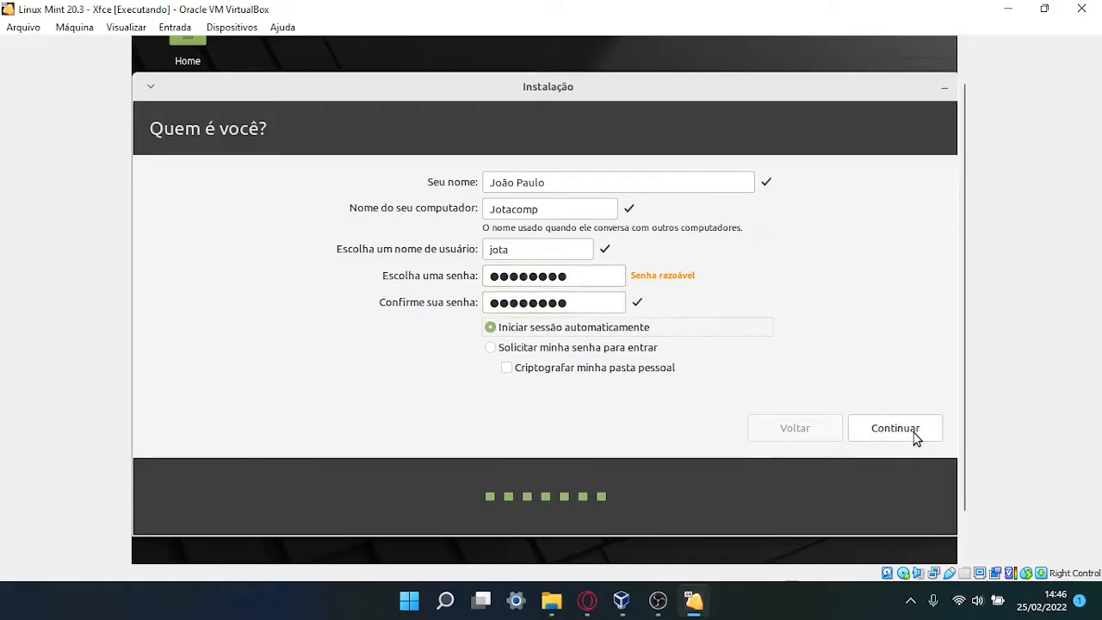
{"action": "left_click", "coordinate": [914, 435]}
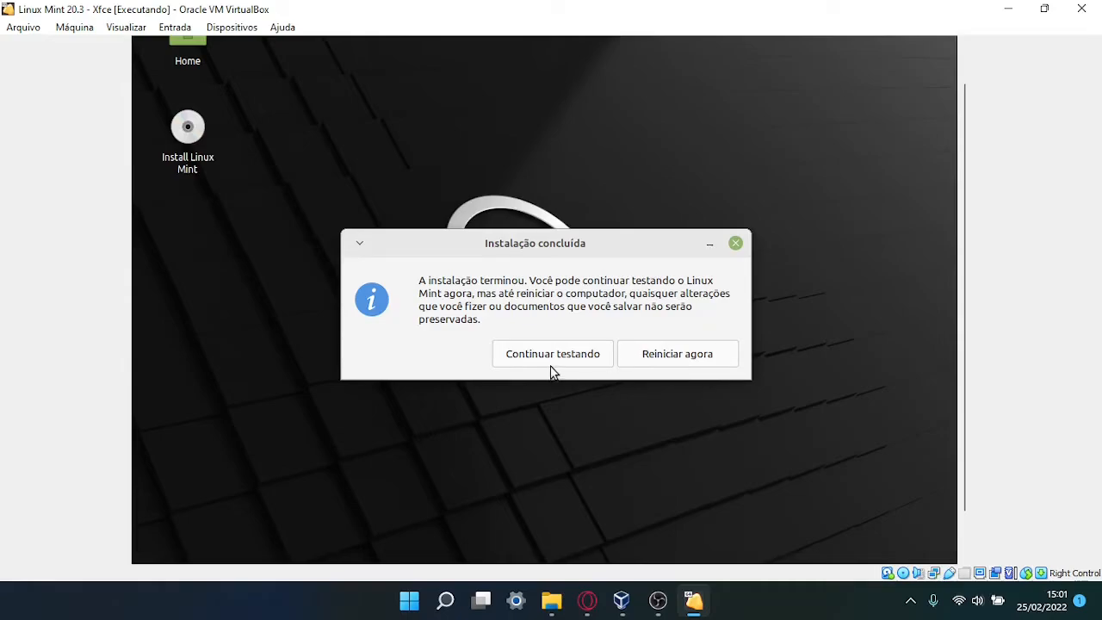
- Restart the virtual machine from the completed installer, confirm the installation medium's removal, and dismiss the mouse integration notice
{"action": "left_click_drag", "start_coordinate": [647, 249], "coordinate": [652, 204]}
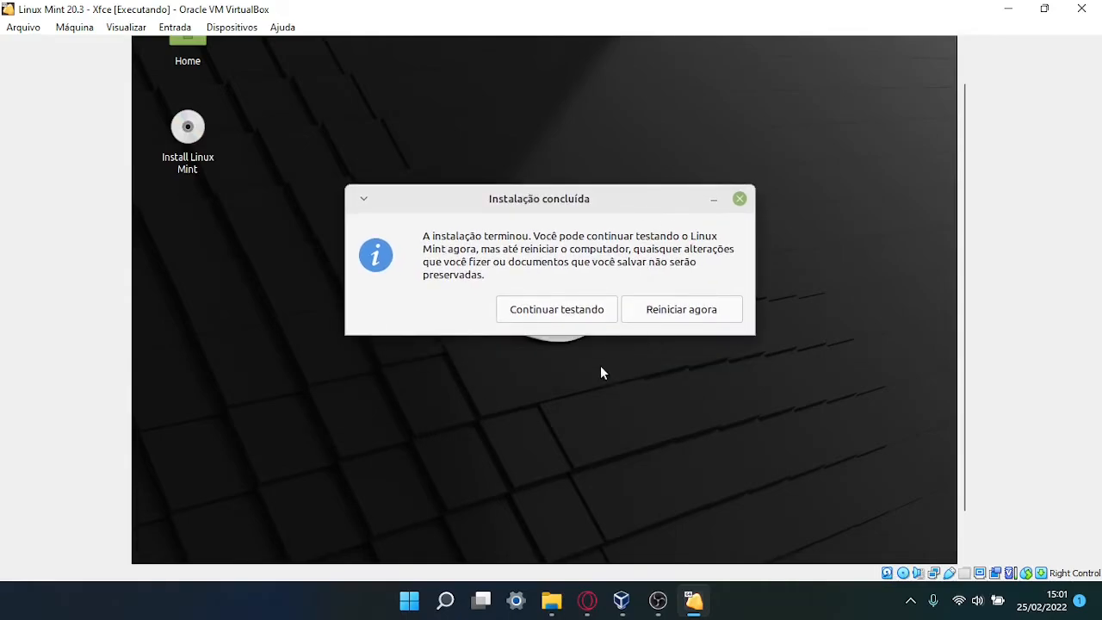
{"action": "left_click_drag", "start_coordinate": [968, 267], "coordinate": [950, 217]}
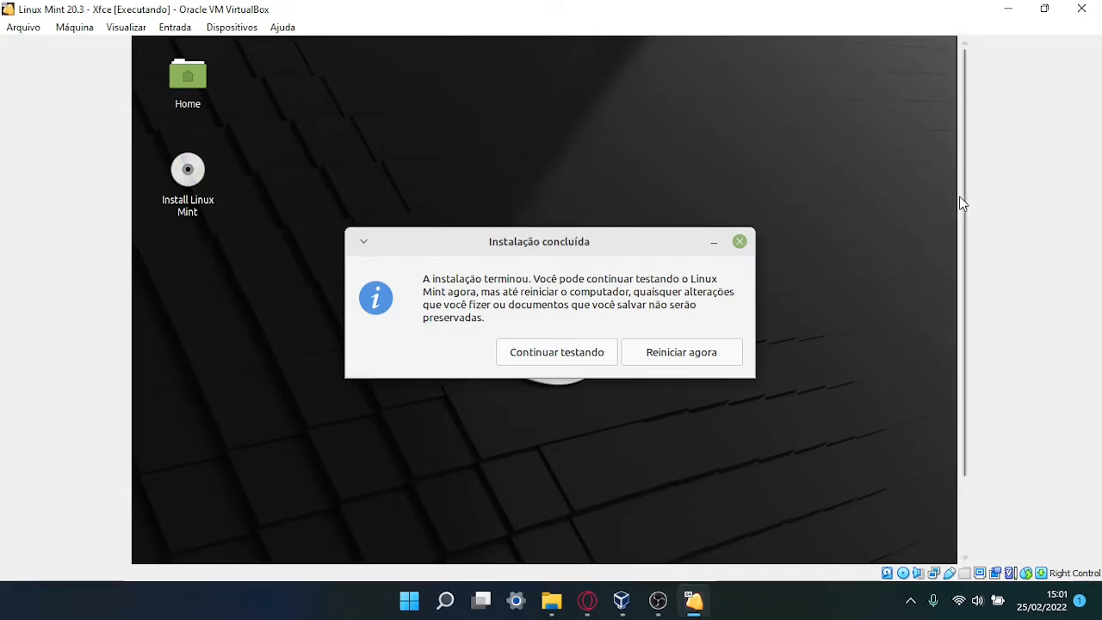
{"action": "left_click_drag", "start_coordinate": [965, 207], "coordinate": [967, 293]}
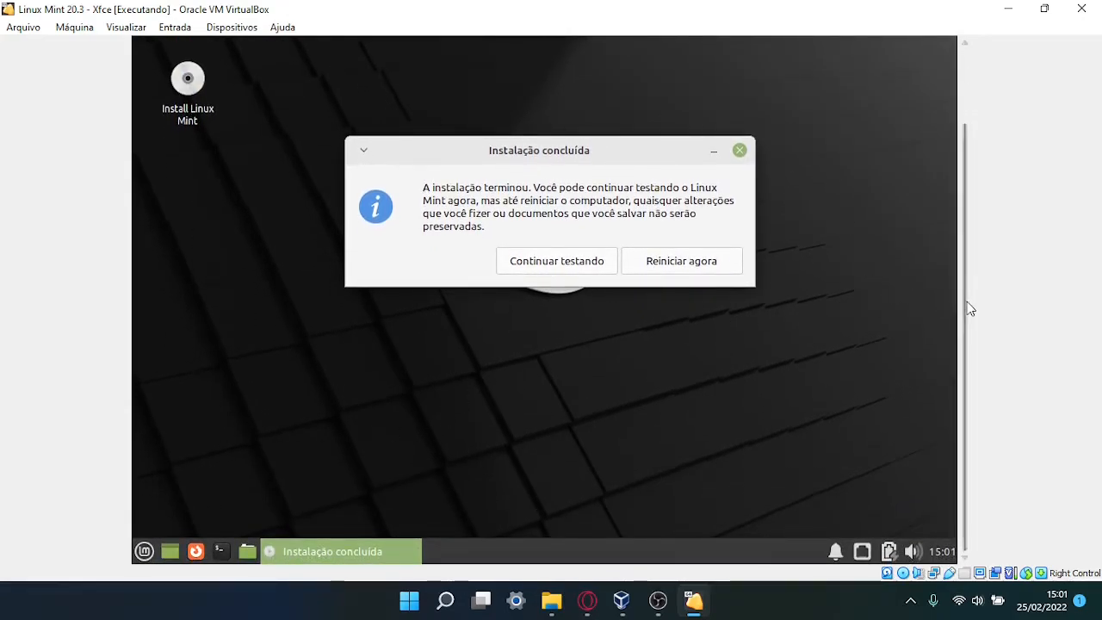
{"action": "left_click_drag", "start_coordinate": [967, 307], "coordinate": [977, 193]}
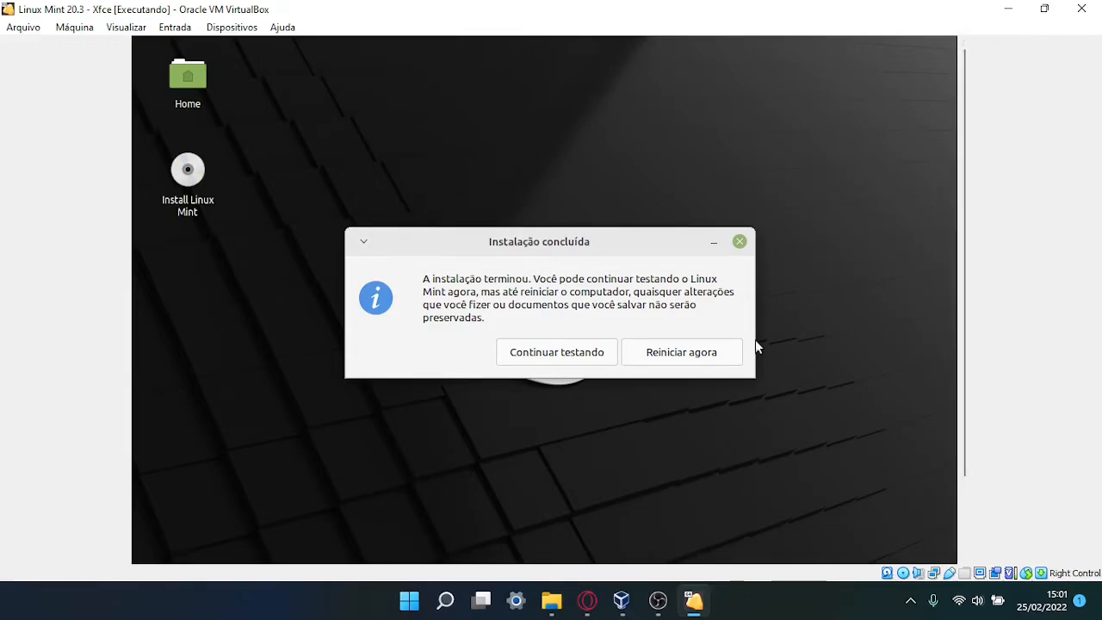
{"action": "left_click", "coordinate": [670, 356]}
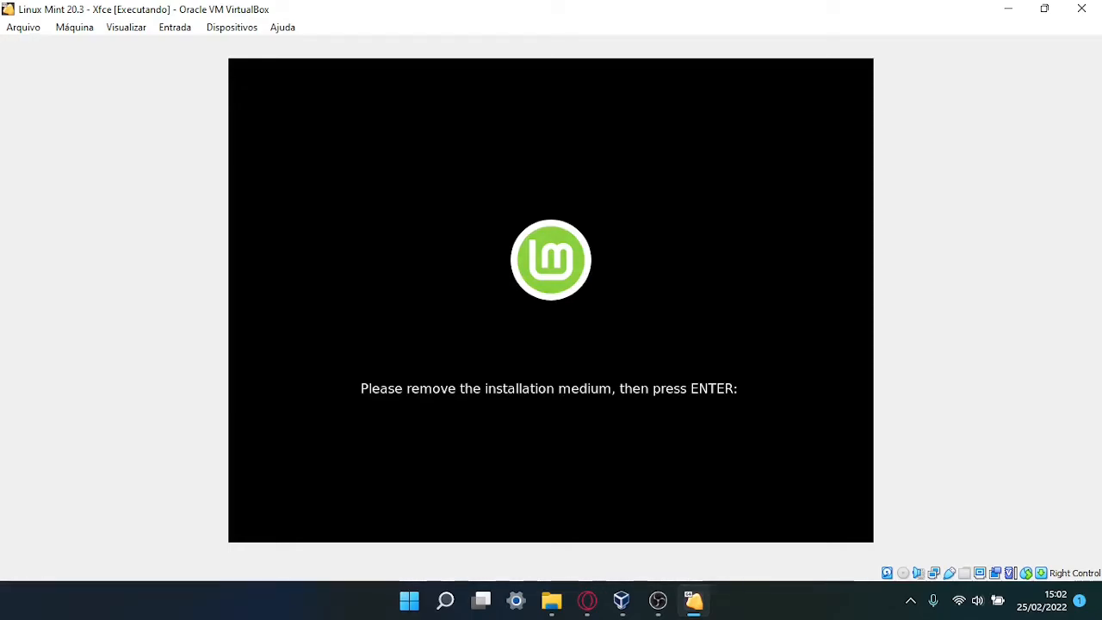
{"action": "key", "text": "Return"}
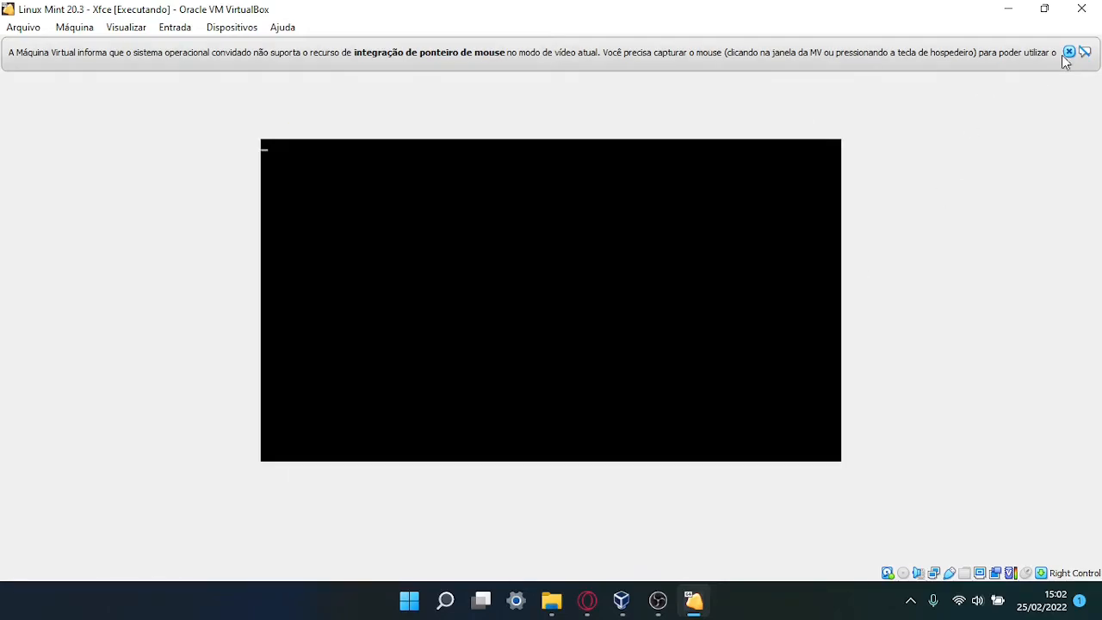
{"action": "left_click", "coordinate": [1070, 52]}
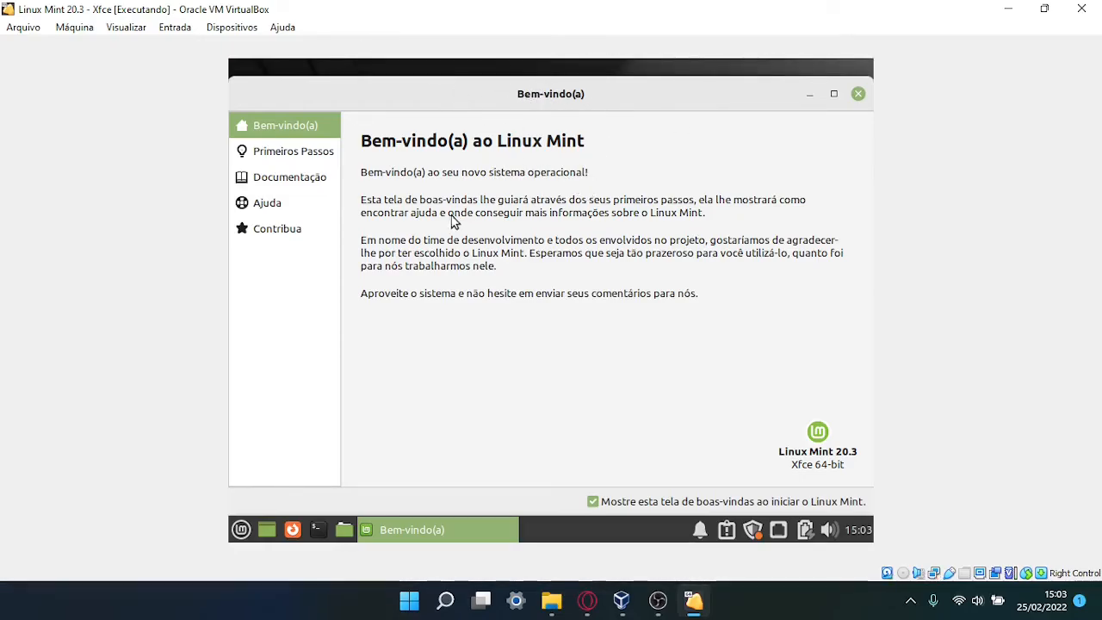
- Review the welcome window's first steps, documentation, help and contribution sections, and close the window
{"action": "left_click", "coordinate": [299, 159]}
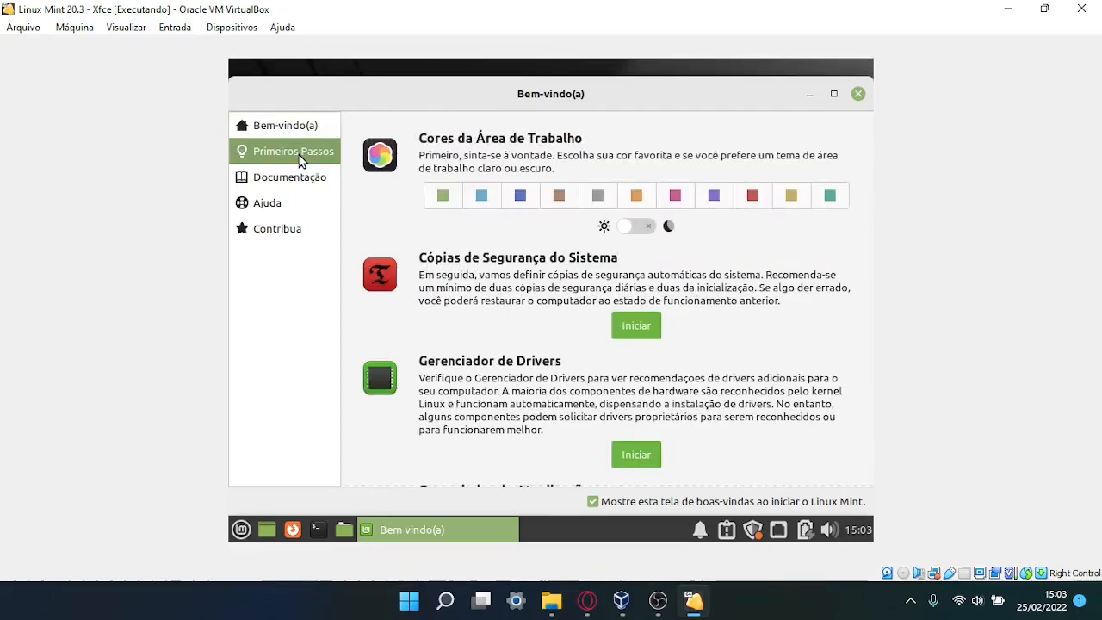
{"action": "scroll", "coordinate": [585, 262], "scroll_direction": "down", "scroll_amount": 8}
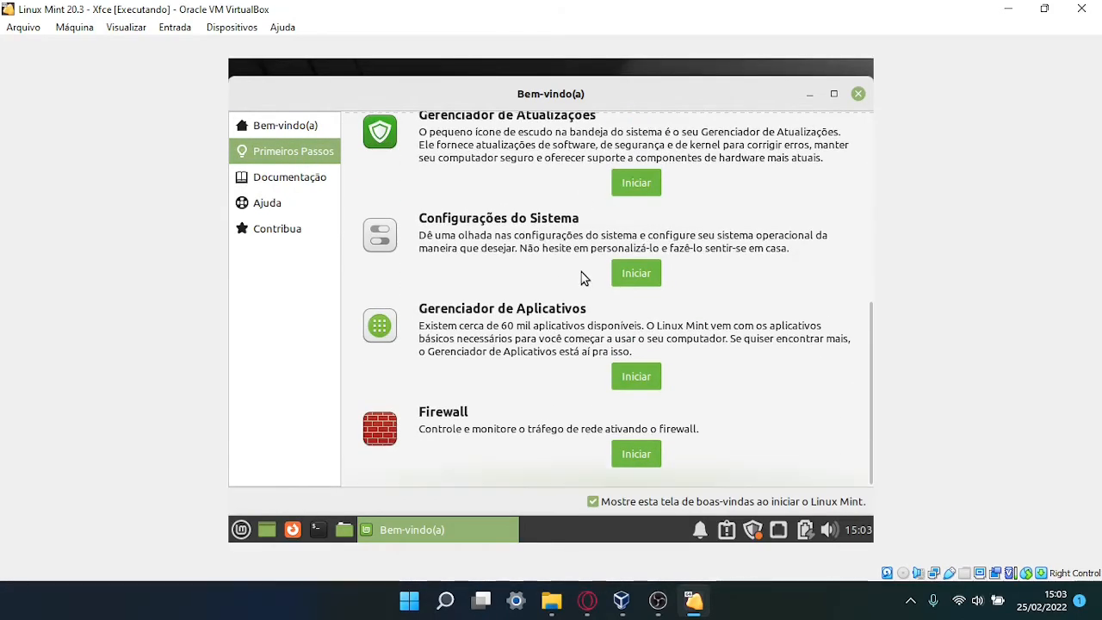
{"action": "scroll", "coordinate": [581, 278], "scroll_direction": "up", "scroll_amount": 8}
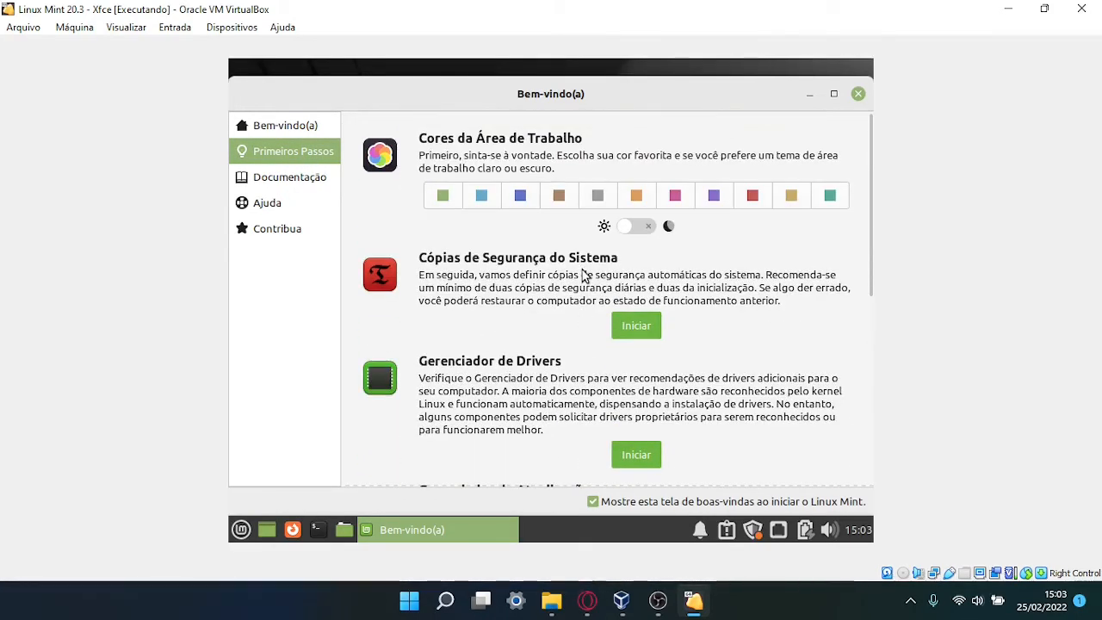
{"action": "left_click", "coordinate": [331, 187]}
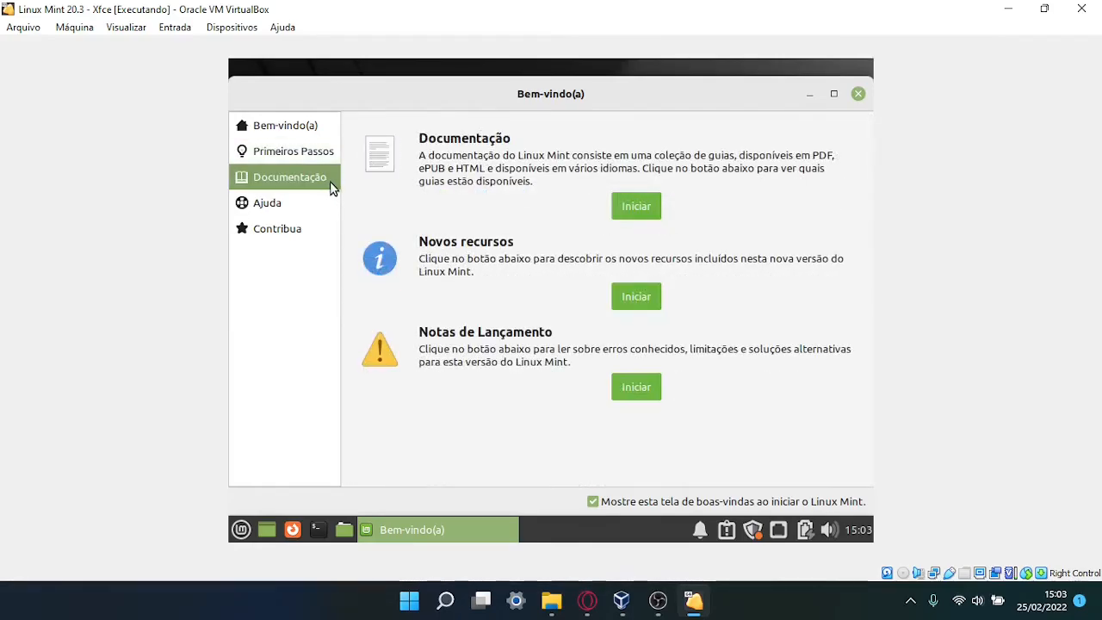
{"action": "left_click", "coordinate": [314, 206]}
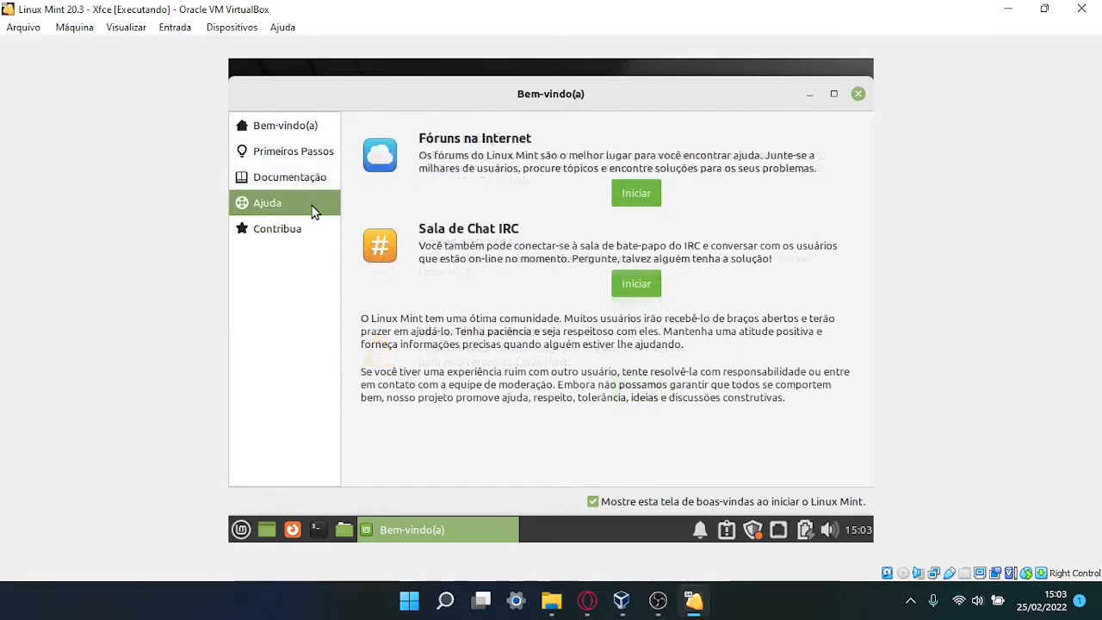
{"action": "left_click", "coordinate": [308, 228]}
{"action": "left_click", "coordinate": [307, 210]}
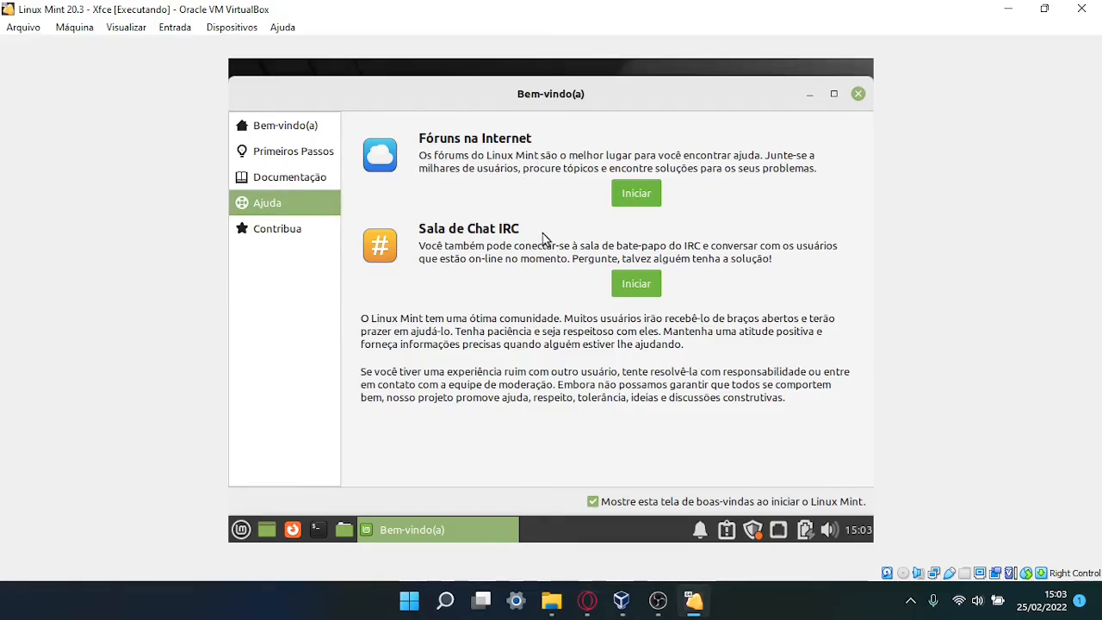
{"action": "left_click", "coordinate": [319, 233]}
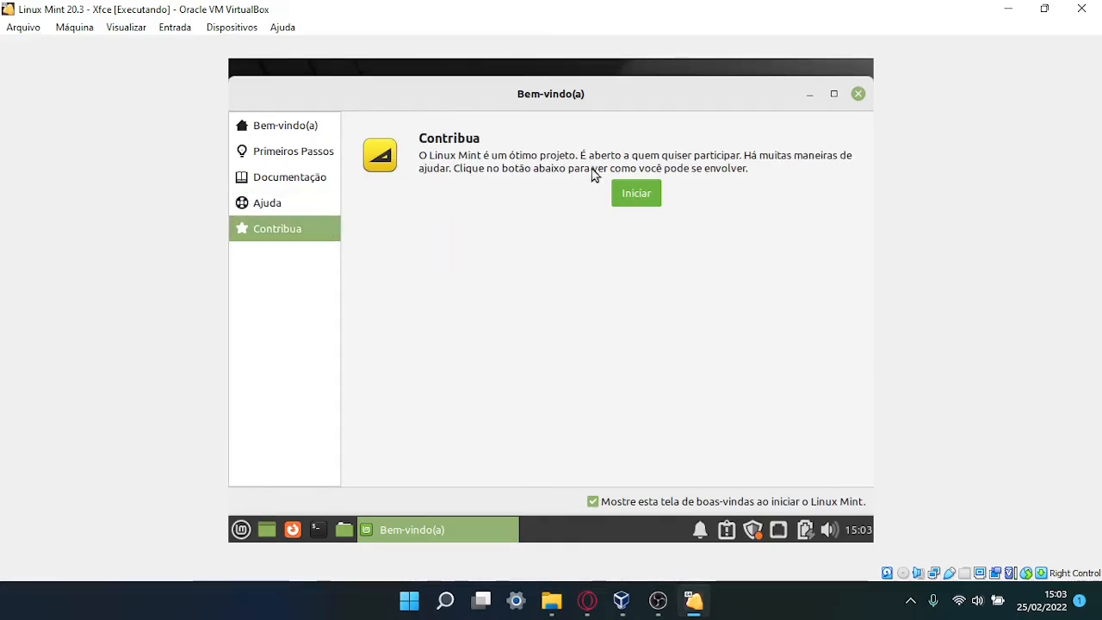
{"action": "left_click", "coordinate": [285, 127]}
{"action": "left_click", "coordinate": [858, 94]}
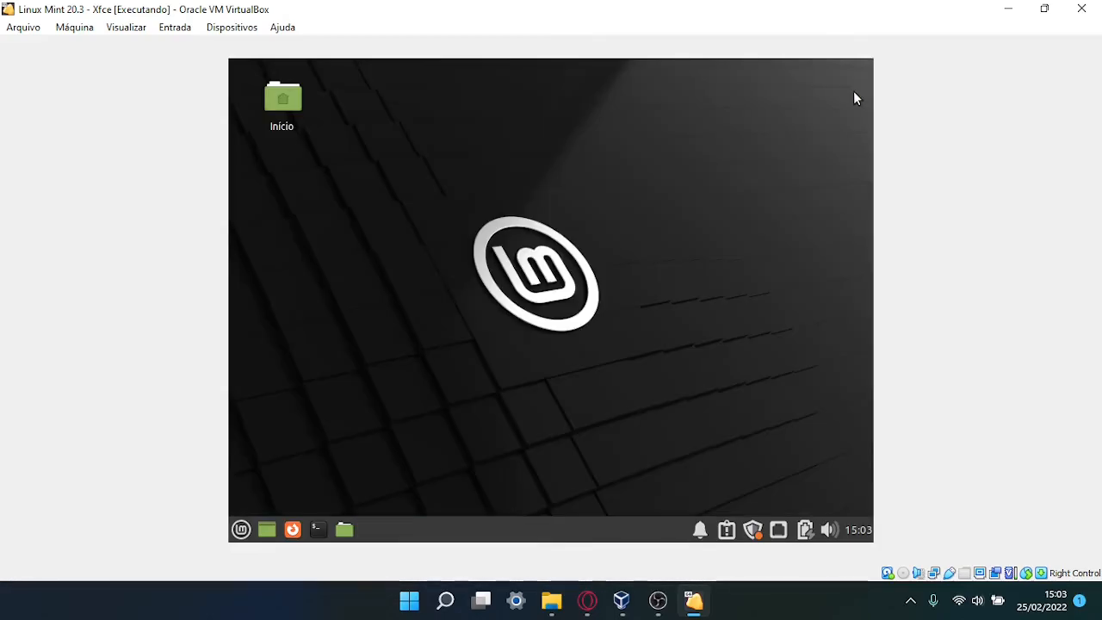
- Look over the new desktop and its applications menu, leaving the menu closed
{"action": "left_click_drag", "start_coordinate": [372, 174], "coordinate": [639, 358]}
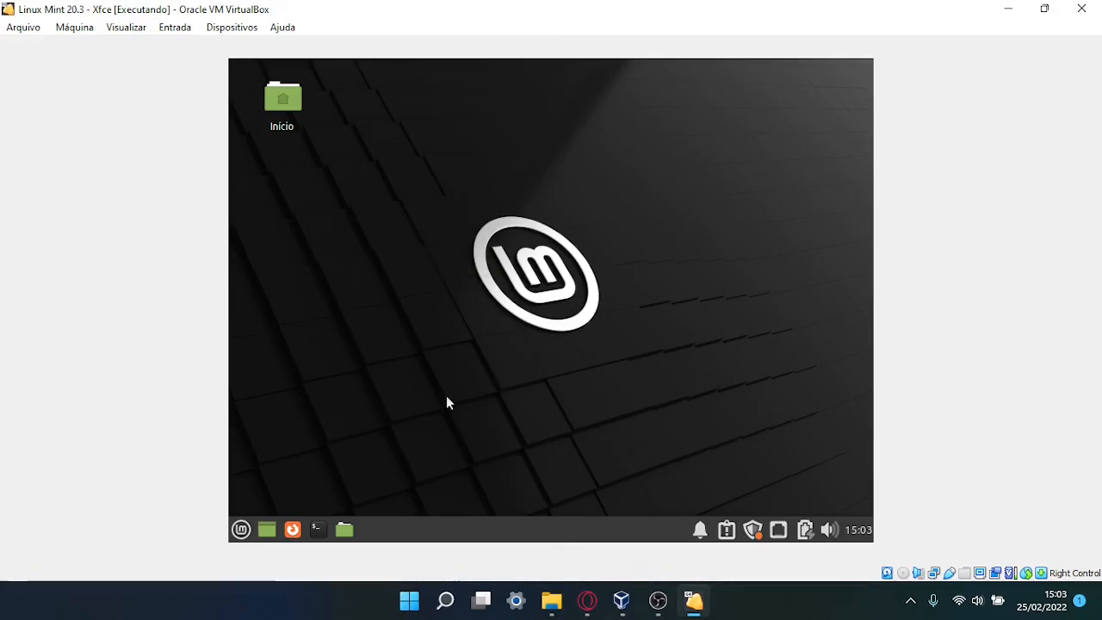
{"action": "left_click", "coordinate": [242, 529]}
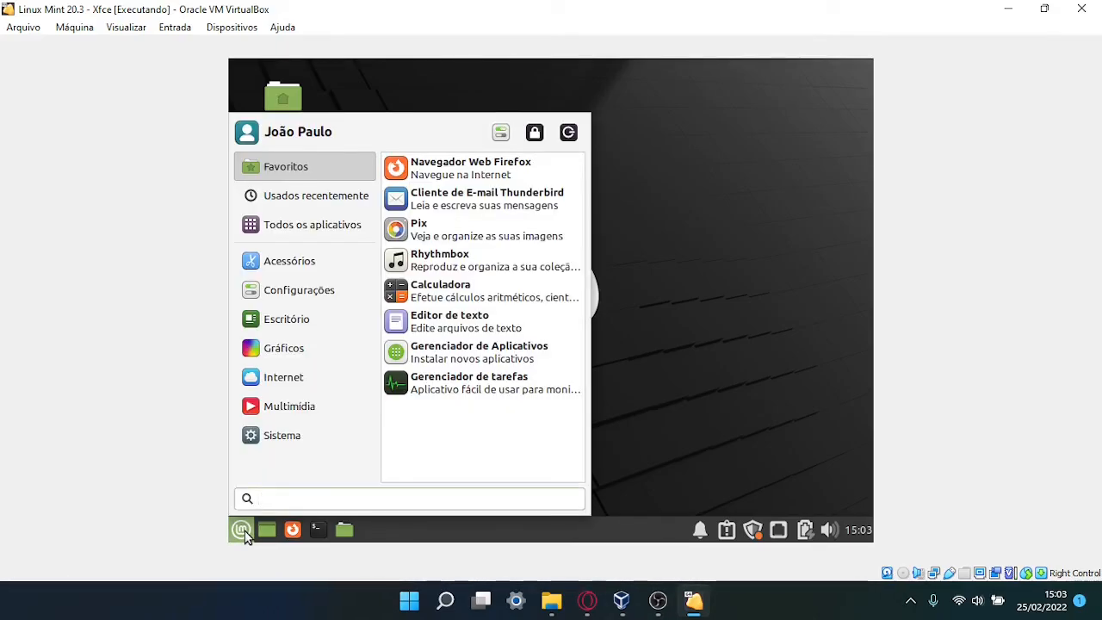
{"action": "left_click", "coordinate": [243, 531]}
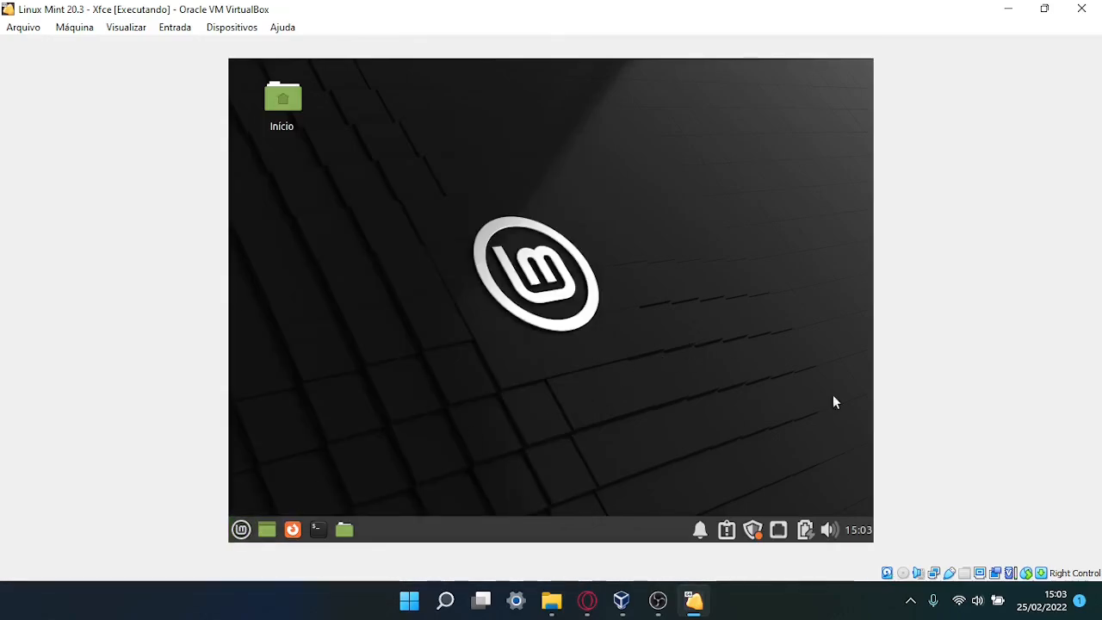